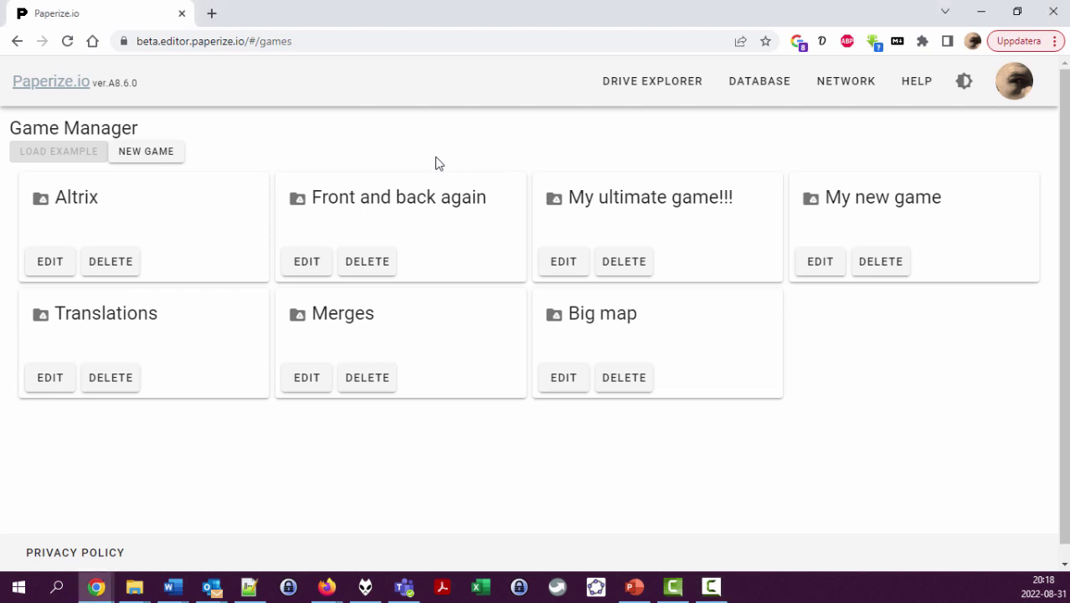
- Load the Paperize Patreon page in a new tab, look through it, then close it
key(ctrl+t)
text(paper)
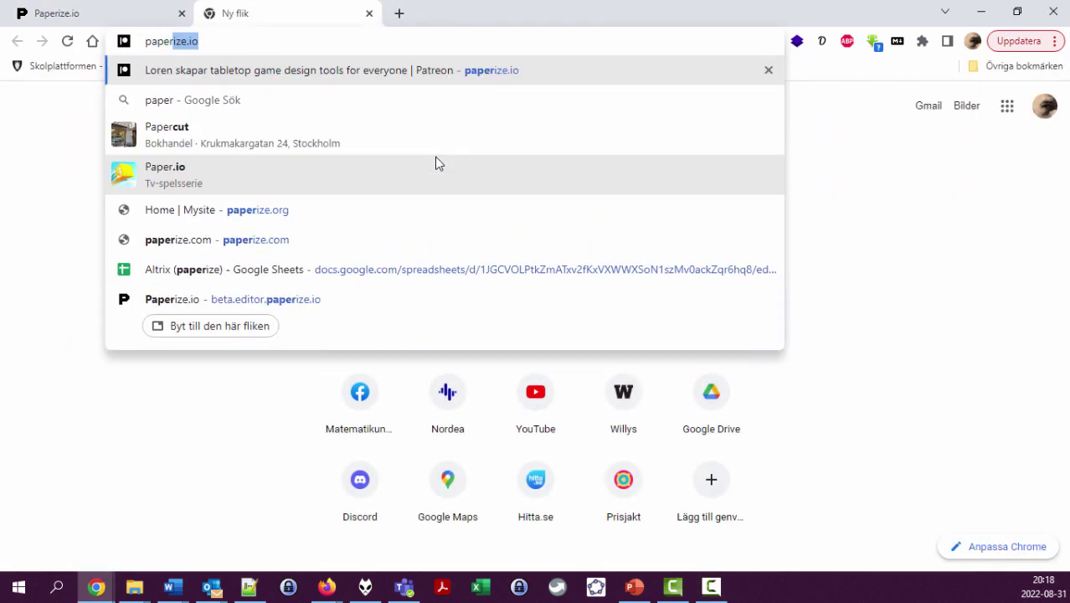
key(Return)
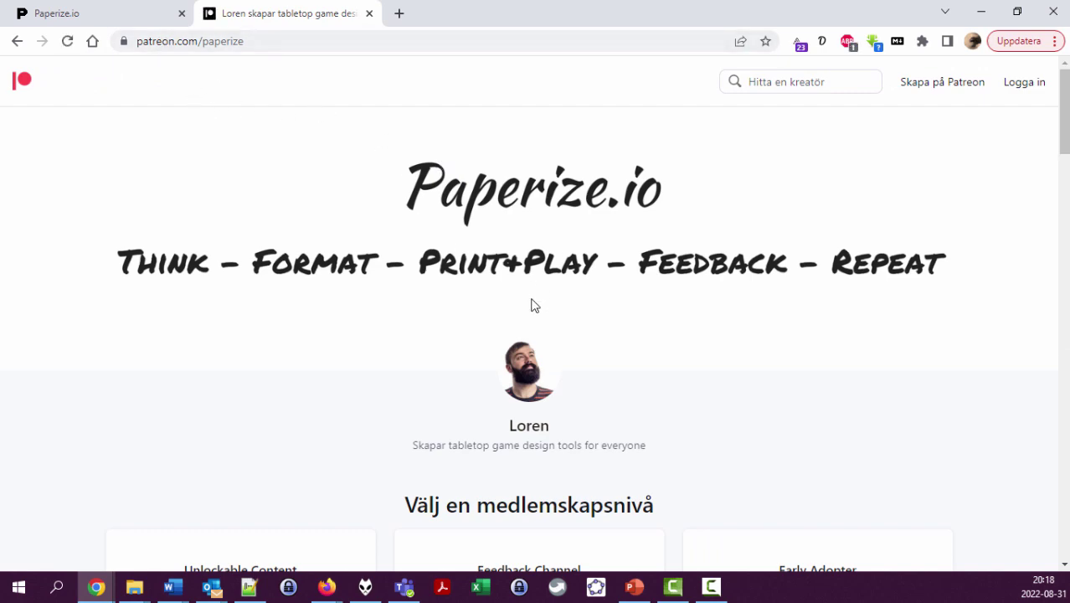
scroll(634, 344, down, 2)
scroll(633, 342, down, 3)
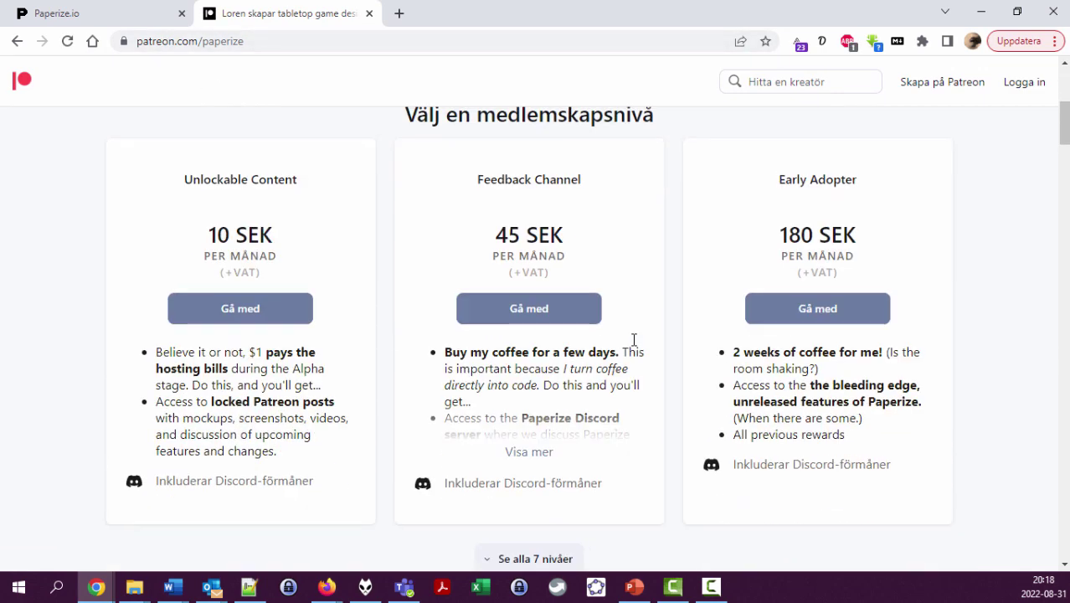
scroll(633, 335, up, 5)
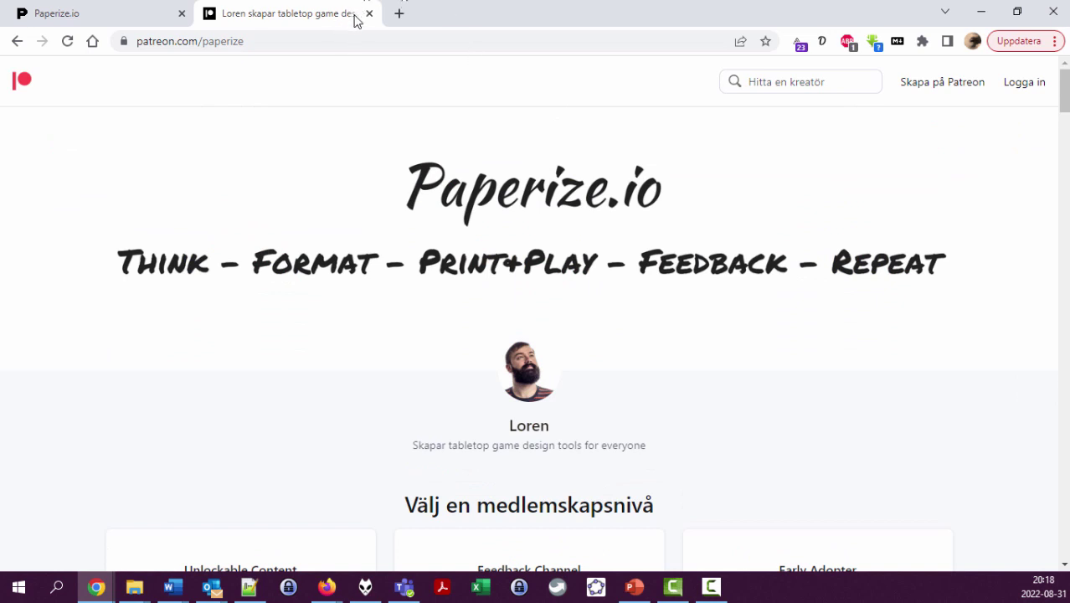
click(368, 15)
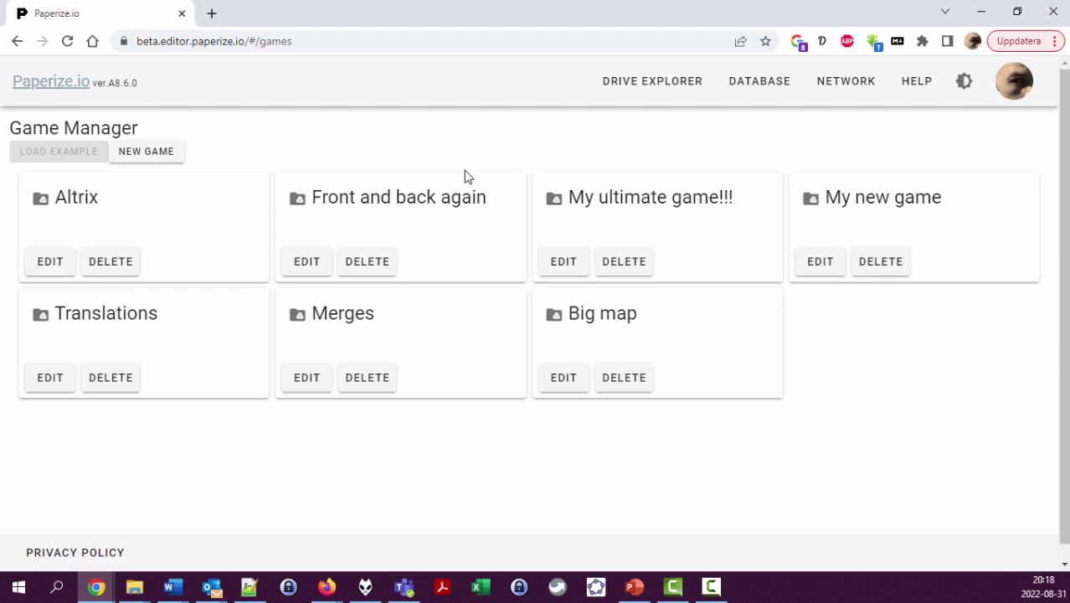
- Create a new game titled 'Example game 2022-08-31'
click(149, 154)
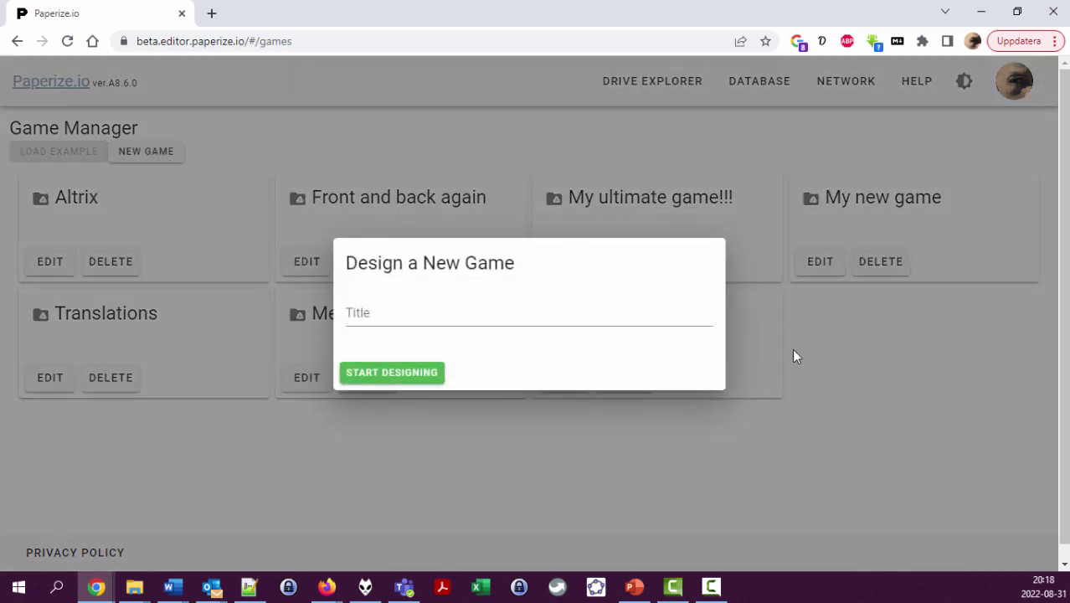
click(416, 322)
text(Settlers of Carcassonne)
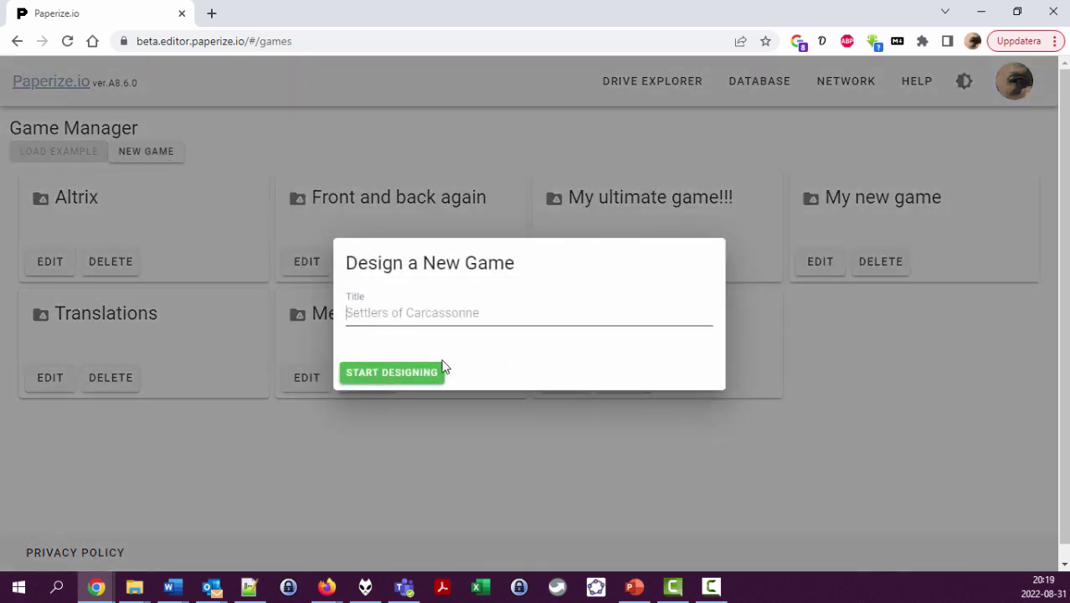
text(Example game)
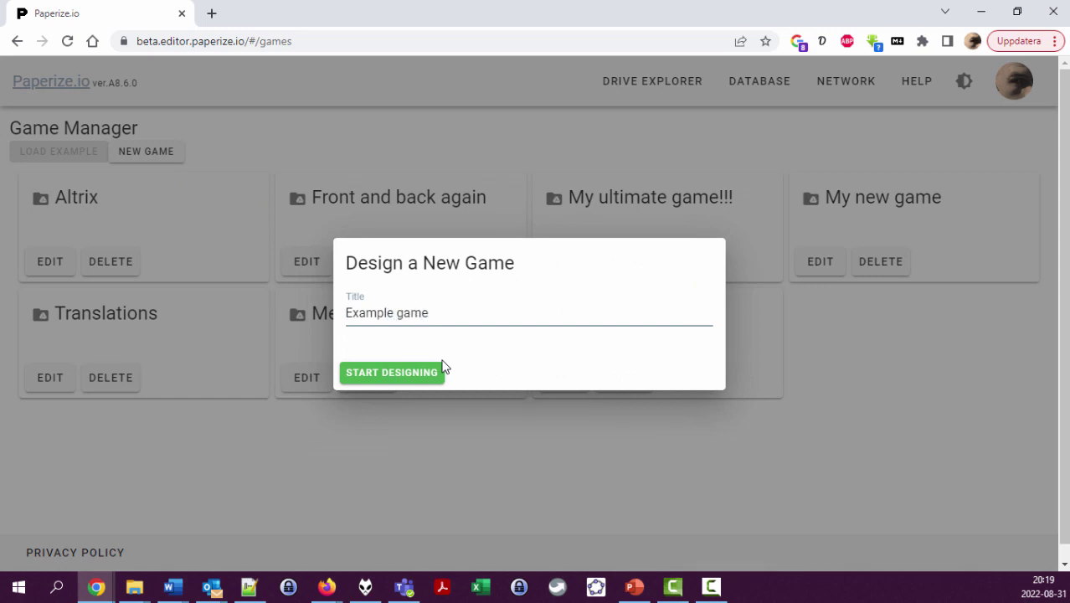
text( 2022-08)
click(409, 377)
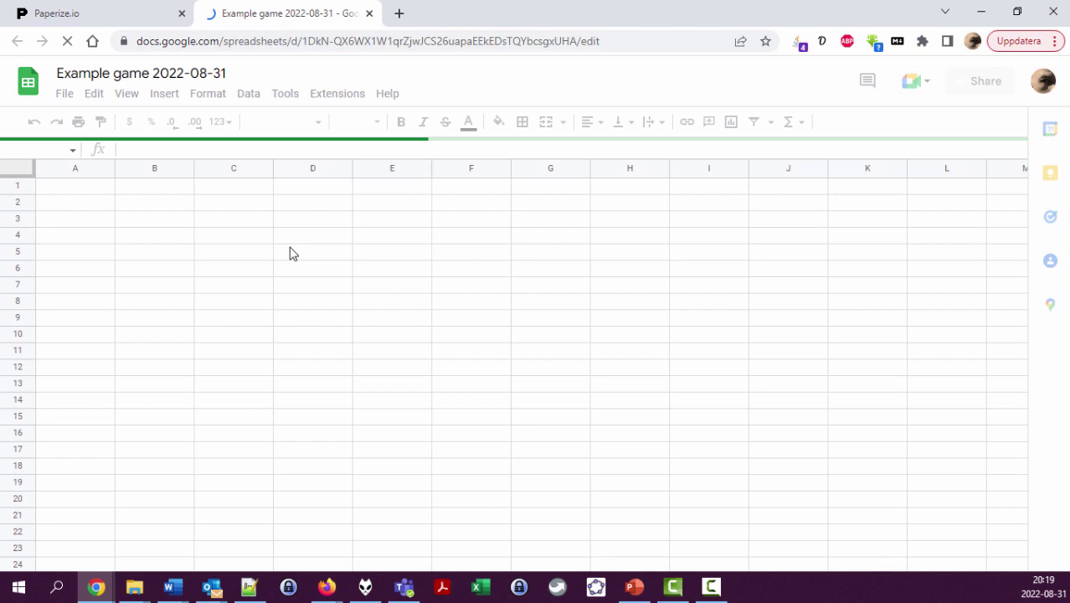
- View the game's linked Google Drive folder, then go back to the Paperize.io game editor
click(126, 20)
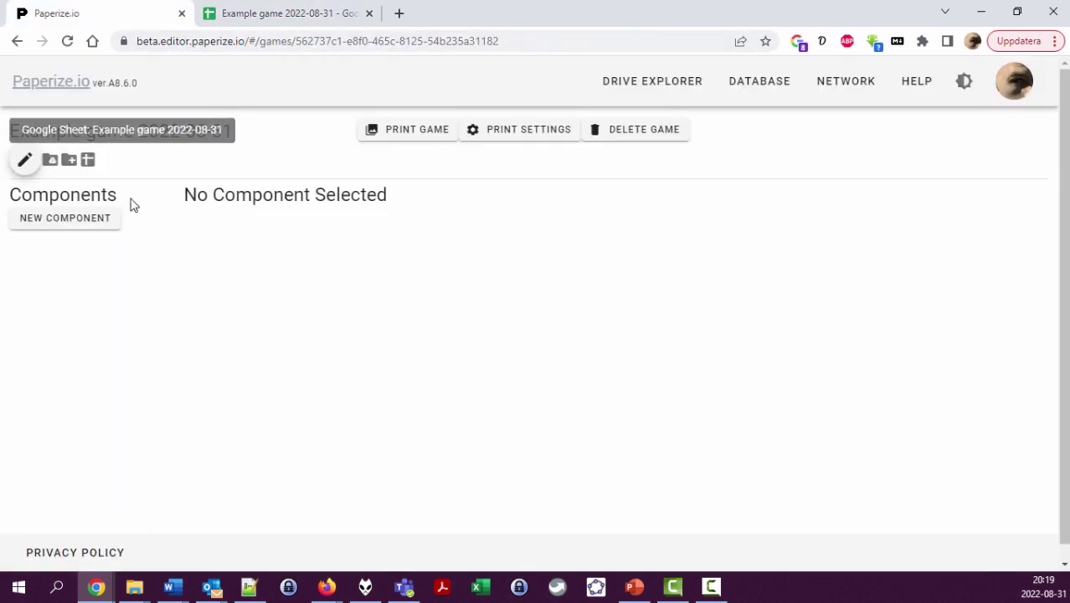
click(50, 160)
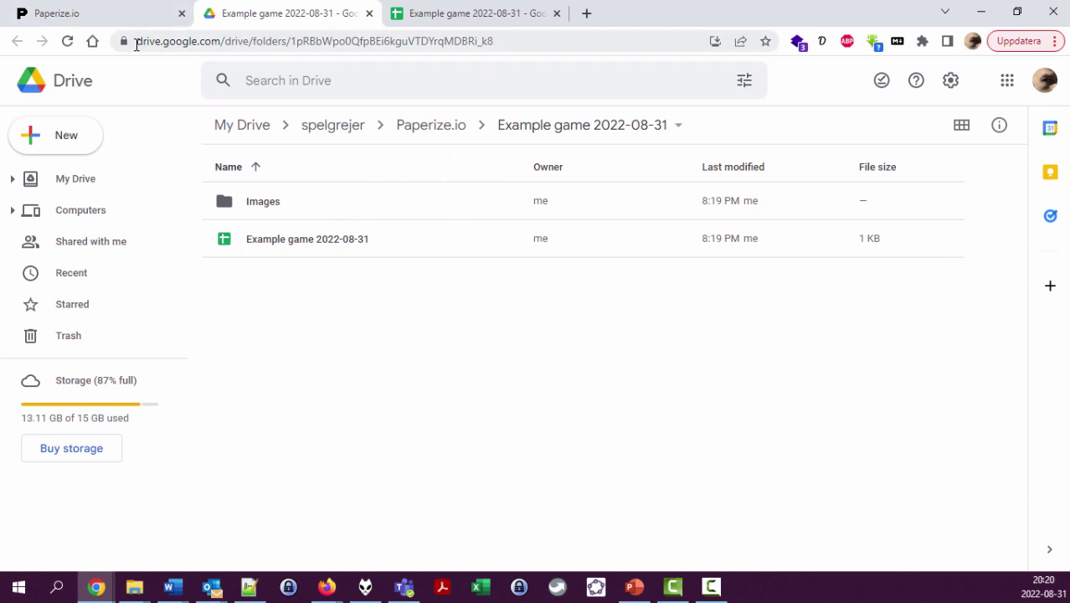
click(112, 13)
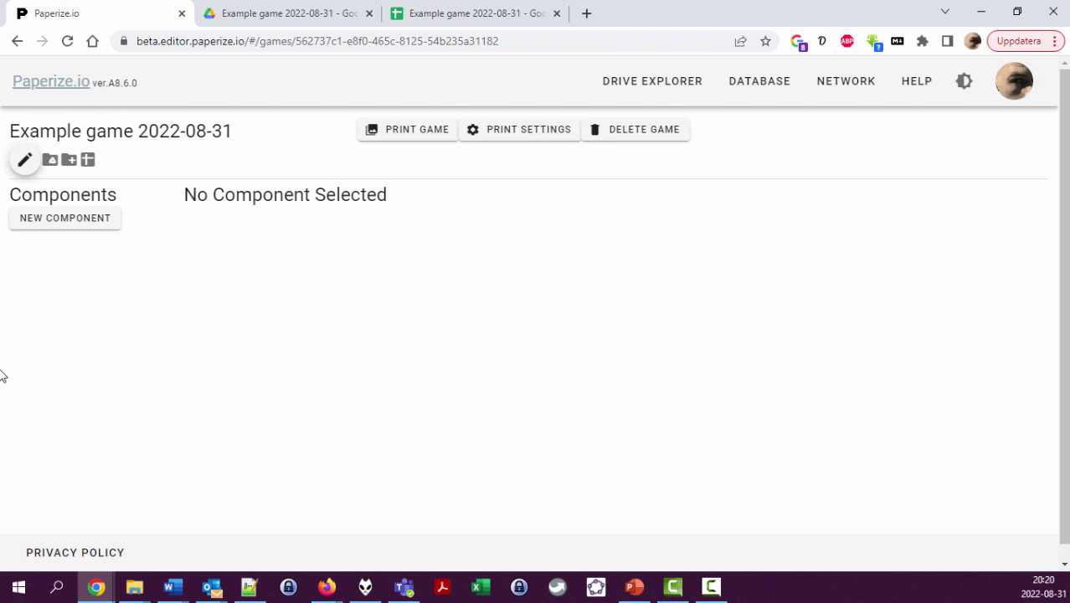
- Add a Blank Component titled 'Simple card' to the game
click(83, 224)
click(388, 270)
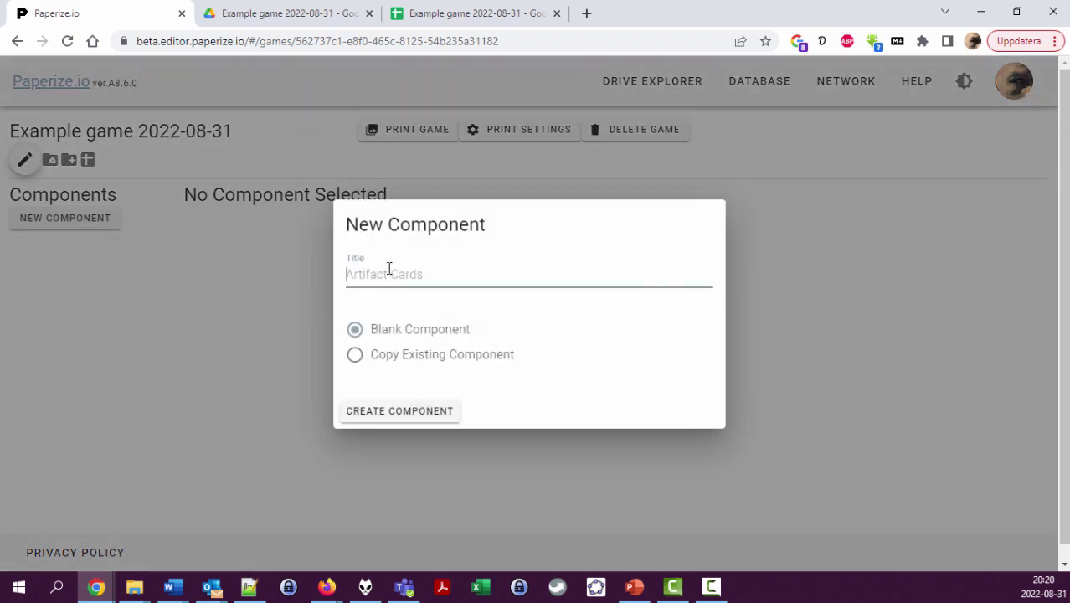
text(Simple card)
click(418, 419)
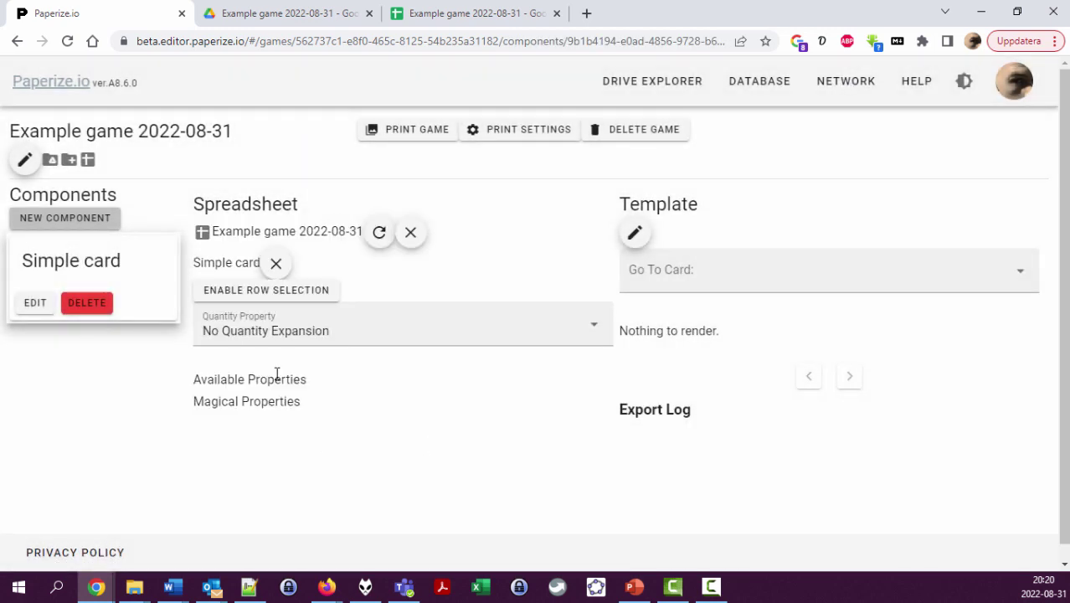
- On the Simple card sheet, enter headers 'Title' in A1 and 'Description' in B1
click(431, 22)
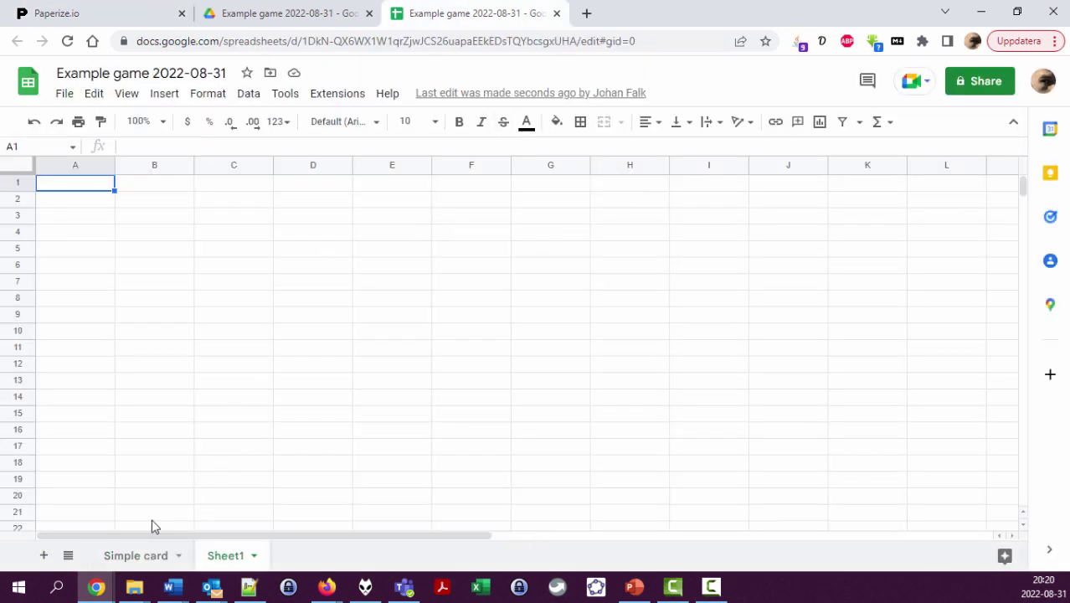
click(134, 557)
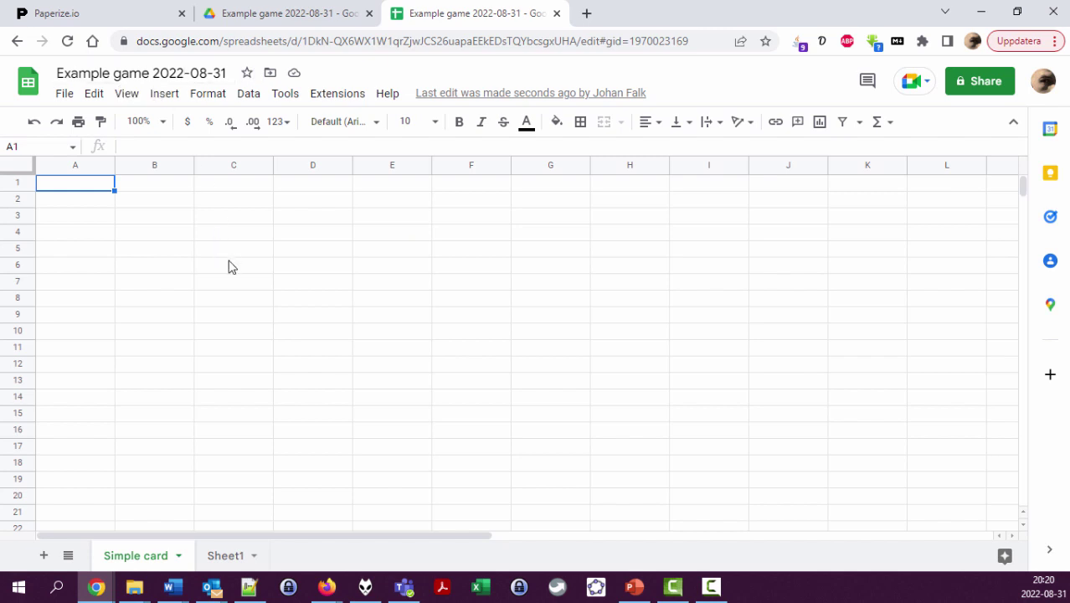
click(107, 23)
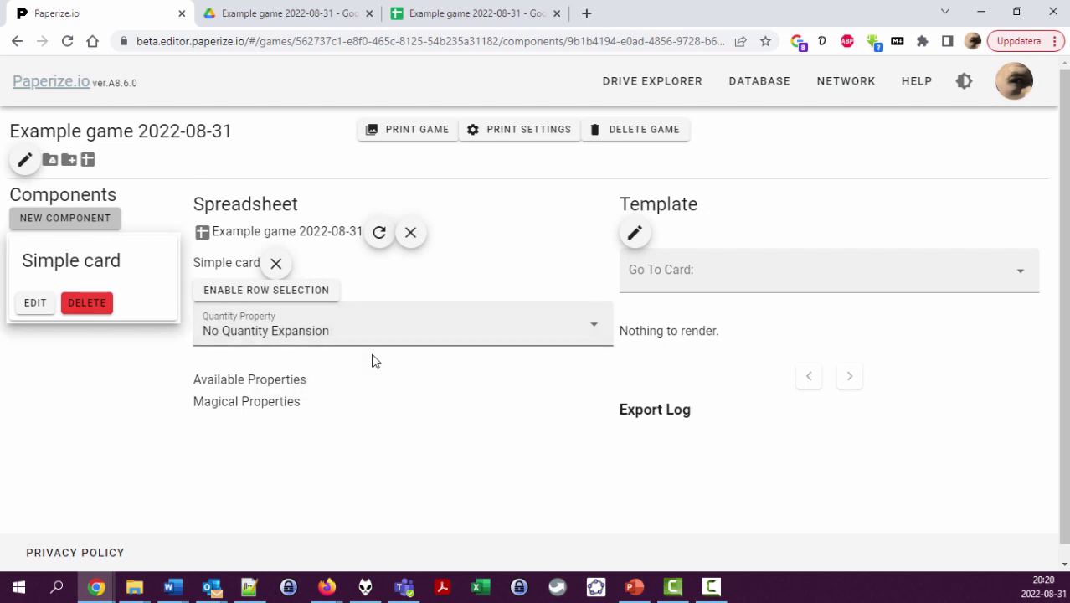
click(473, 19)
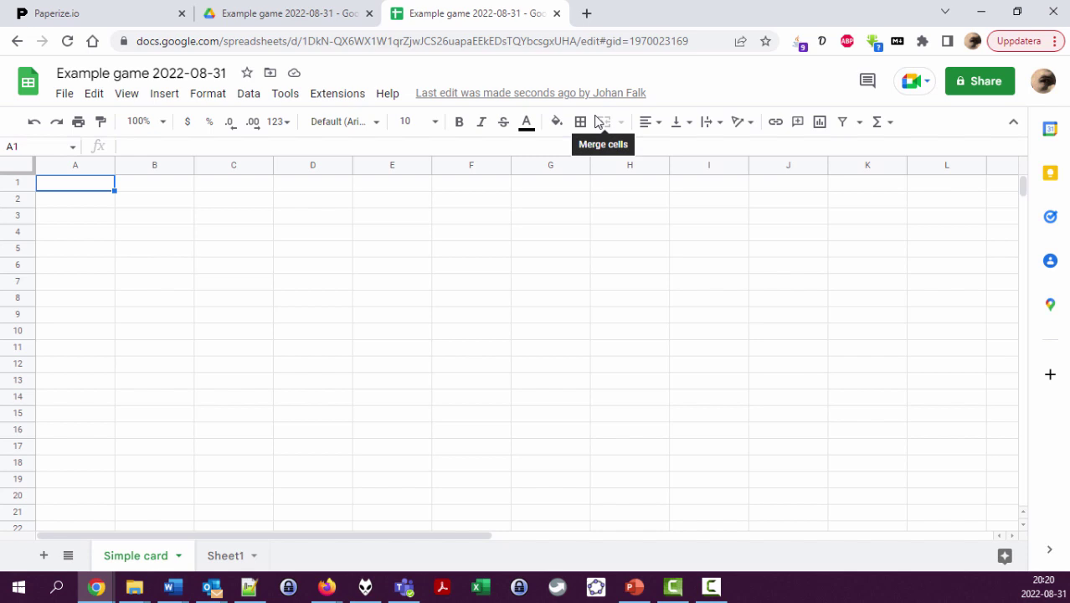
text(Title)
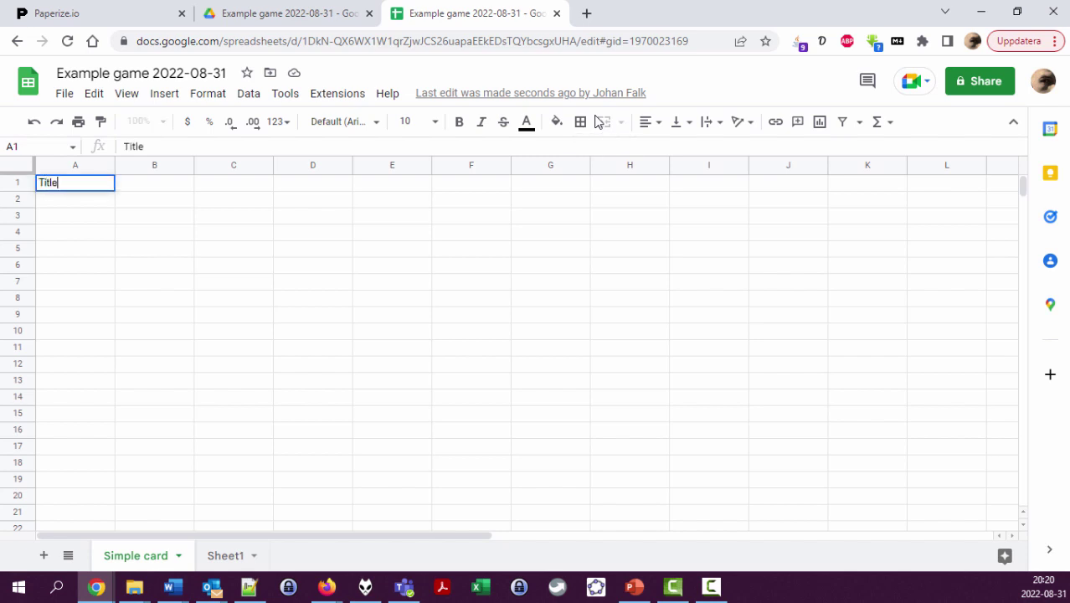
key(Tab)
text(Descriptio)
key(BackSpace)
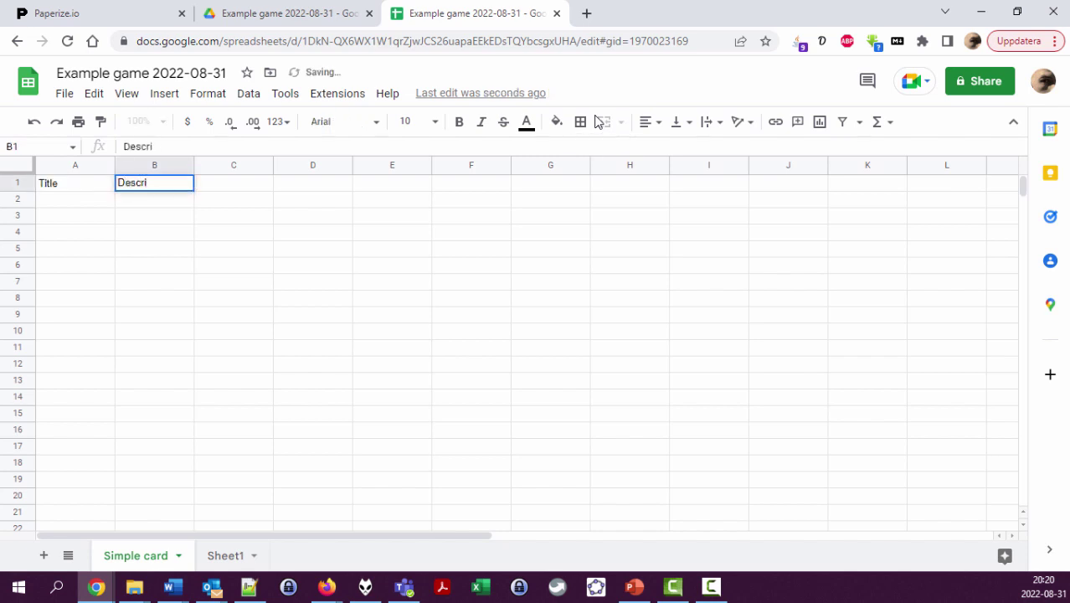
text(ption)
key(Return)
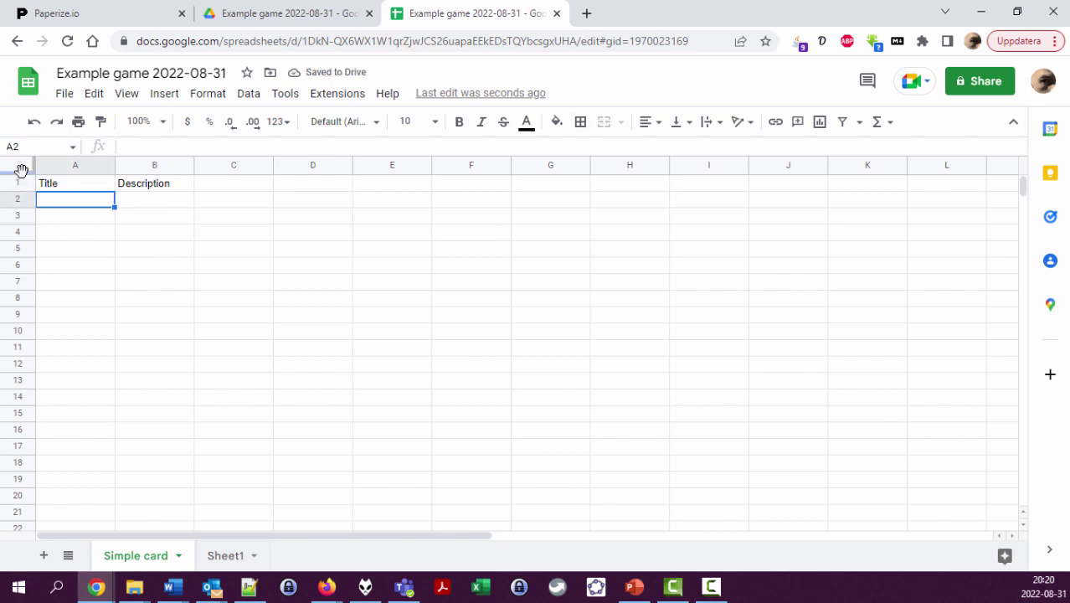
- Freeze header row 1 and list Dagger, Short sword and Broad sword in A2:A4
drag(19, 173, 23, 194)
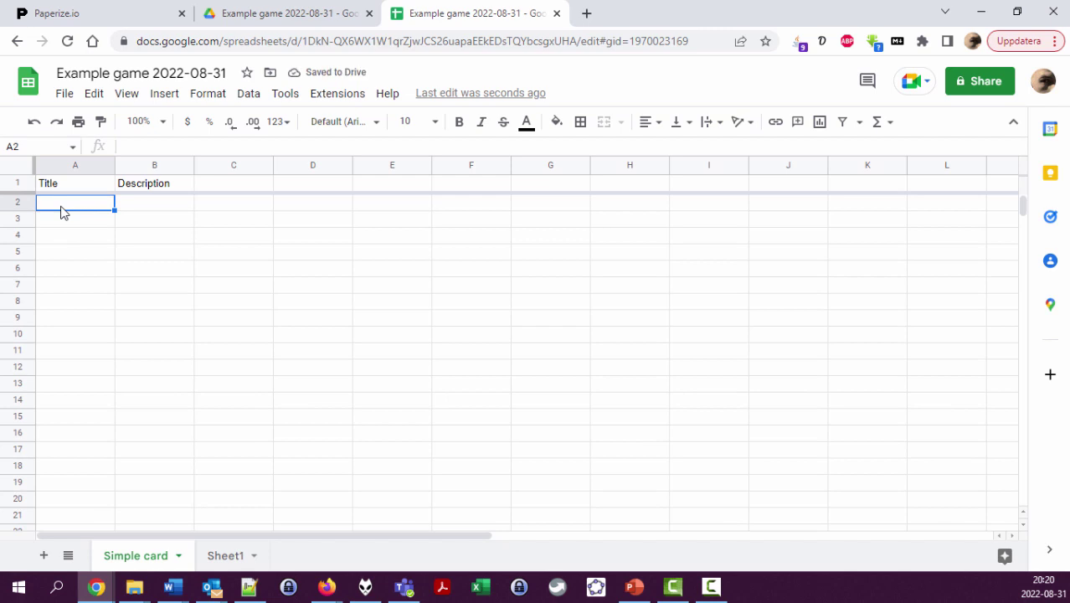
text(Dagger)
key(Return)
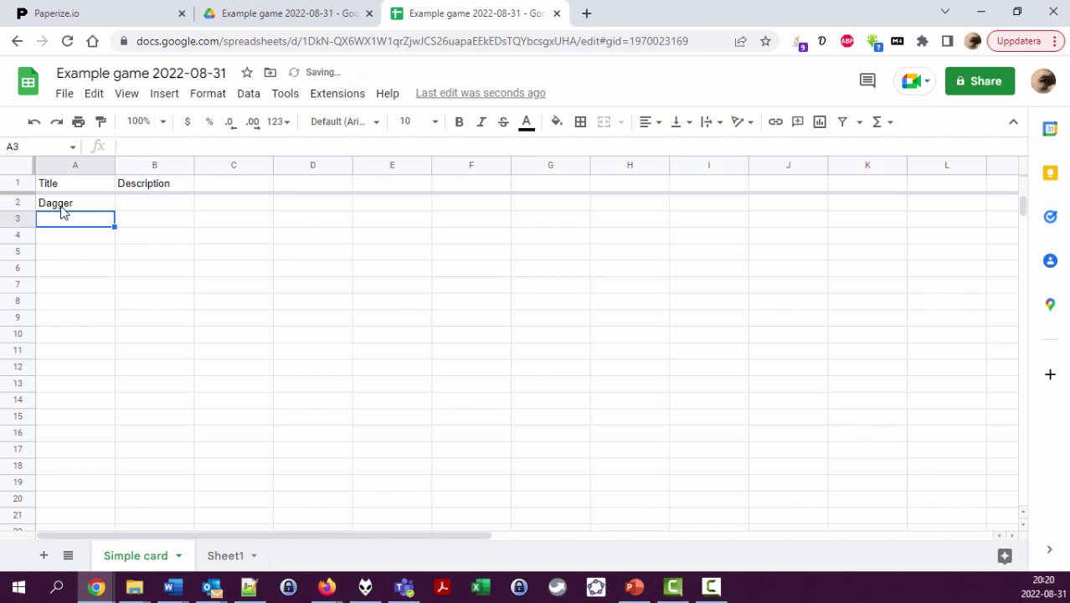
text(Shor)
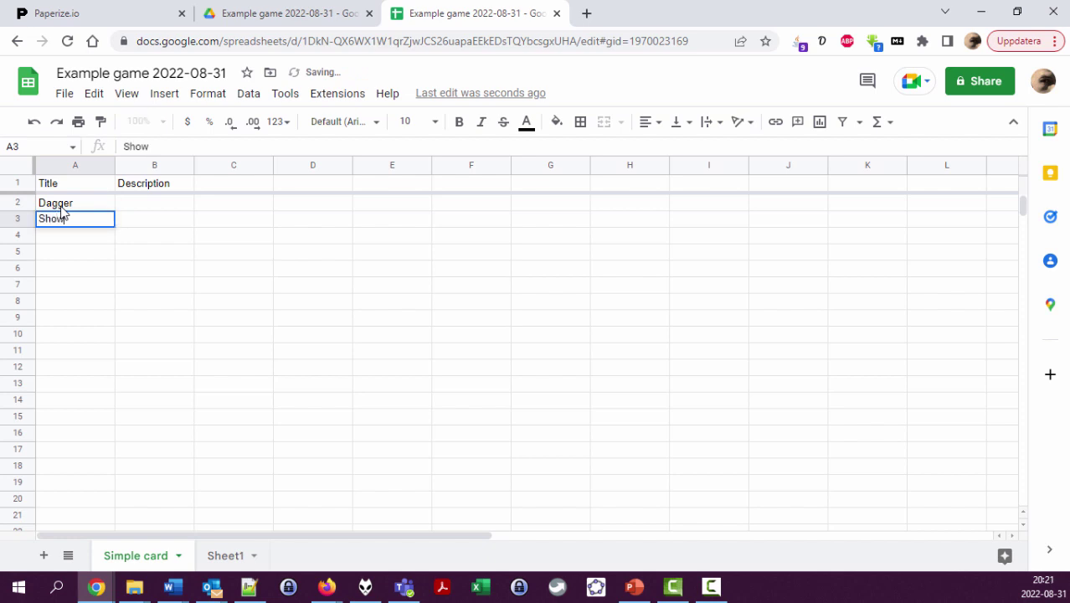
text(t sword)
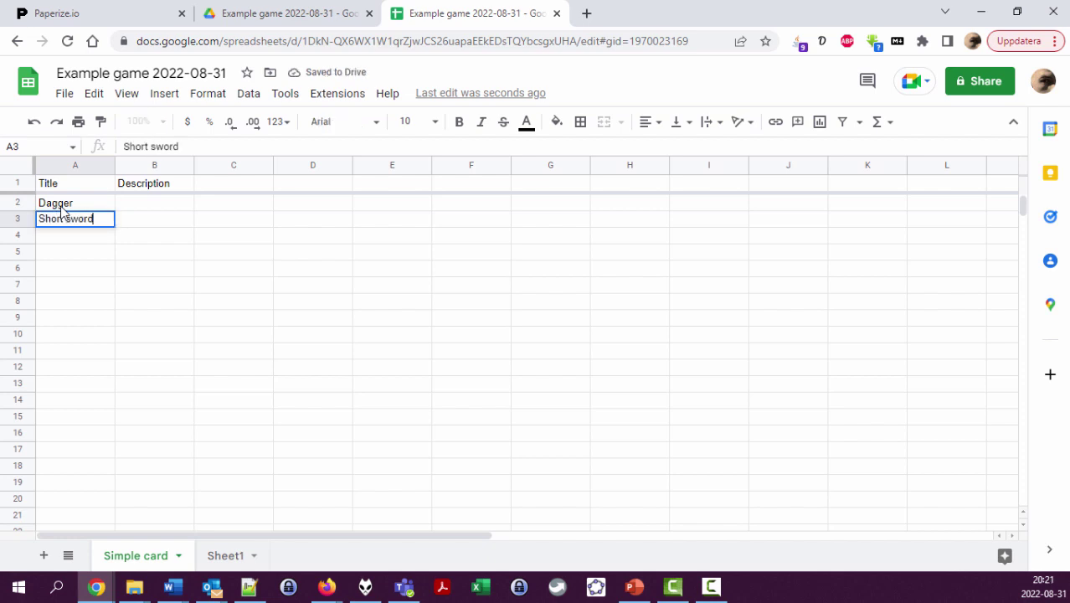
key(Return)
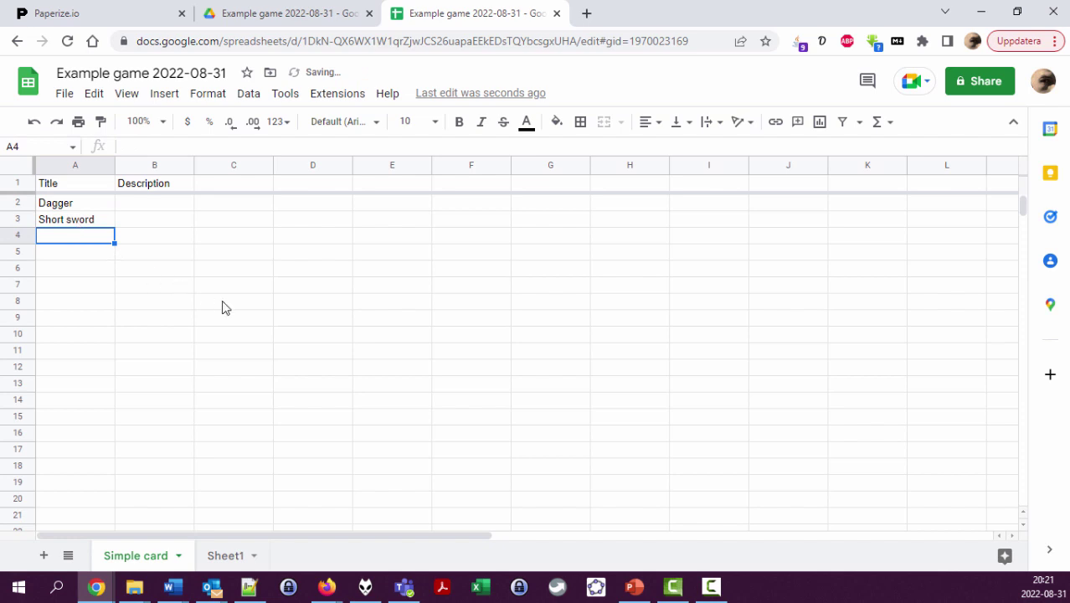
text(B)
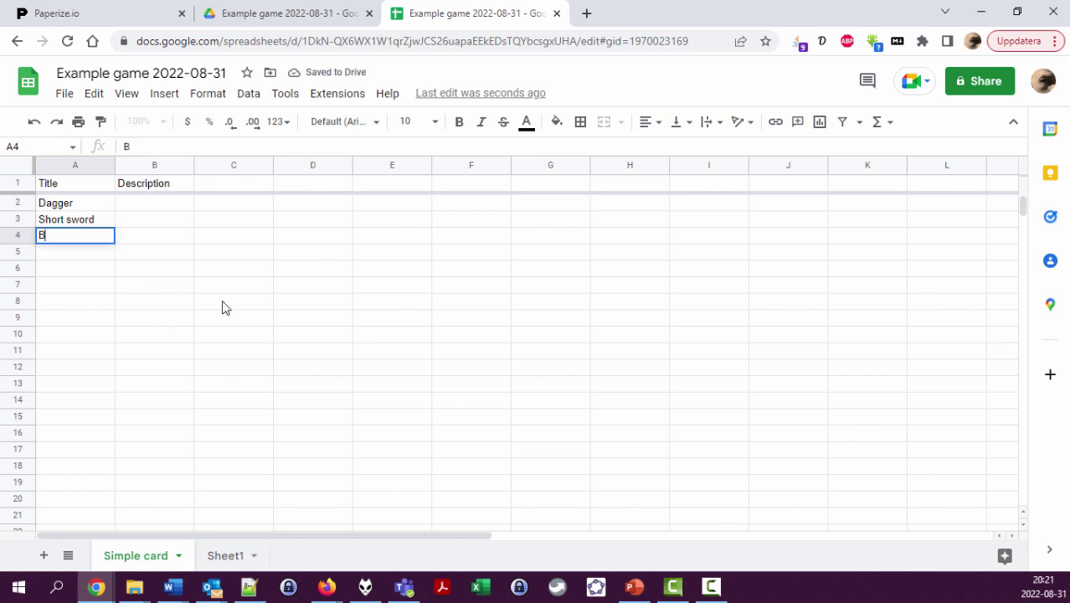
text(ad sword)
key(Return)
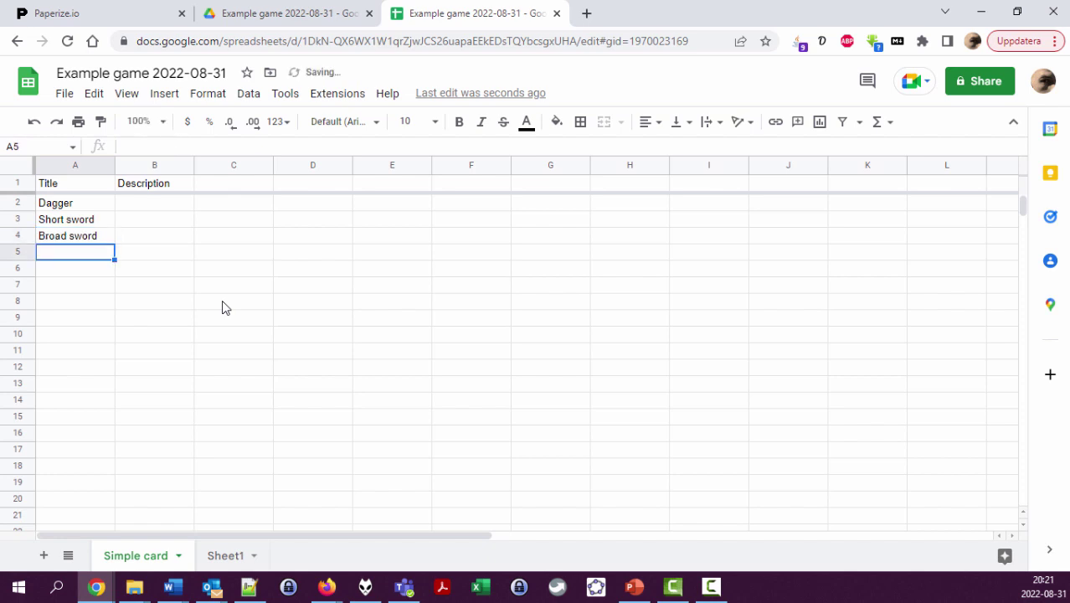
key(Up)
key(Up)
key(Right)
key(Up)
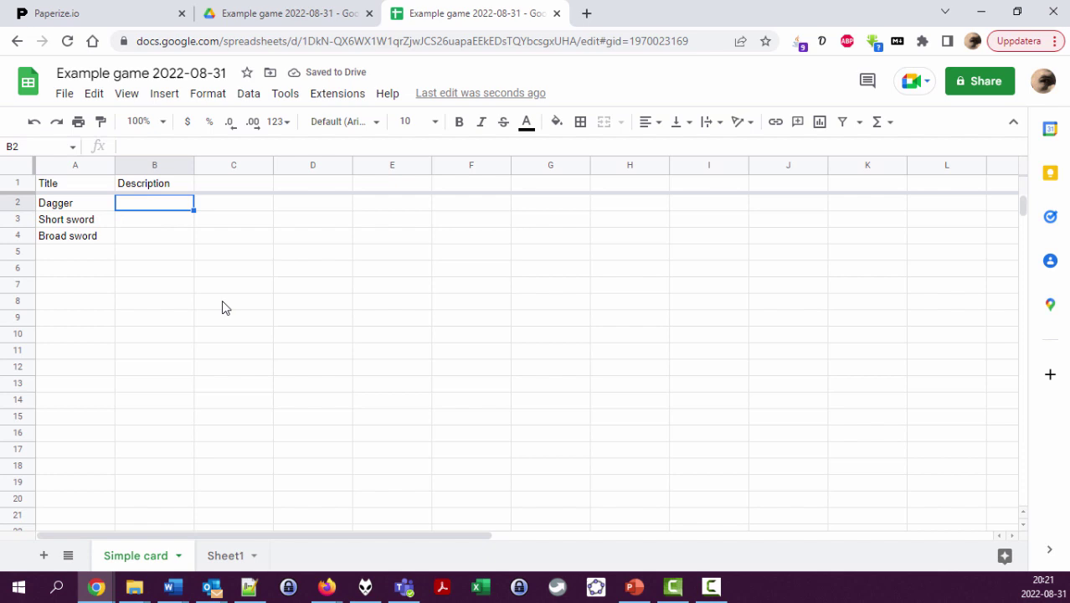
- Paste a one-paragraph lorem ipsum text into B2 as Dagger's description
text(T)
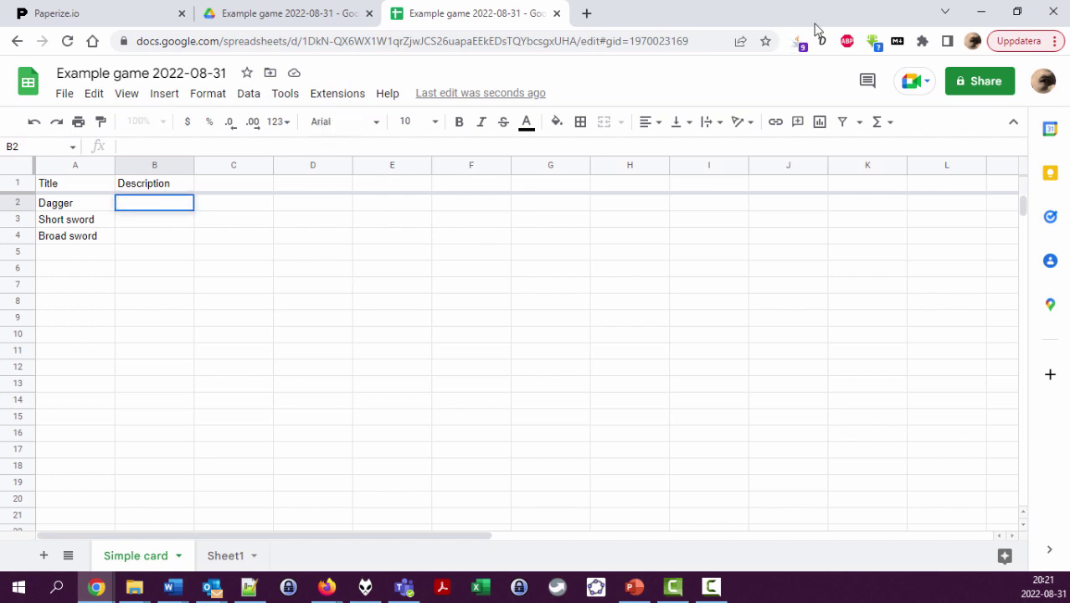
click(821, 40)
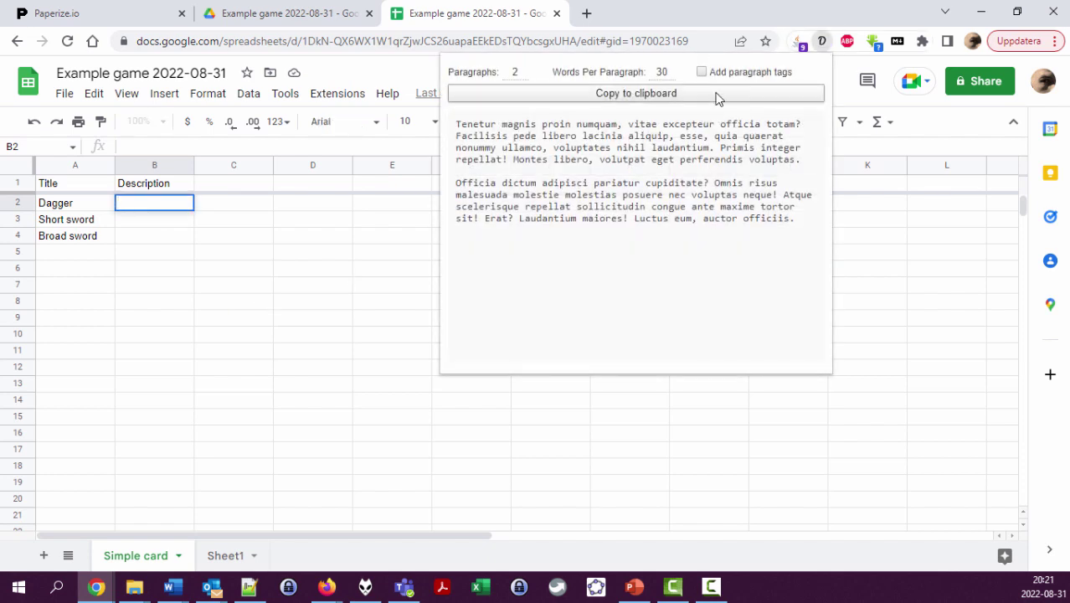
text(1)
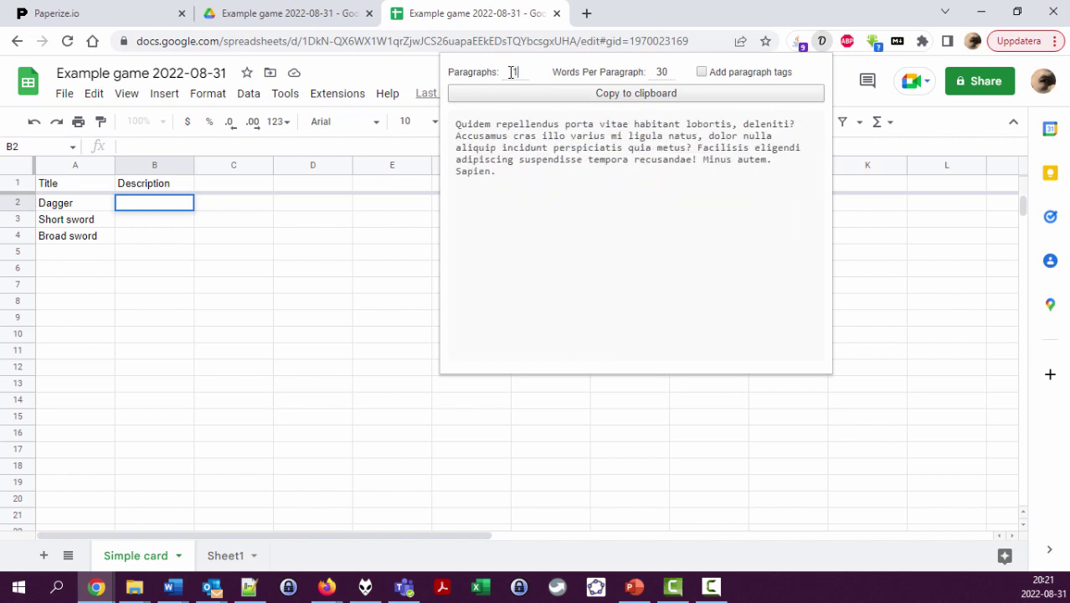
click(556, 94)
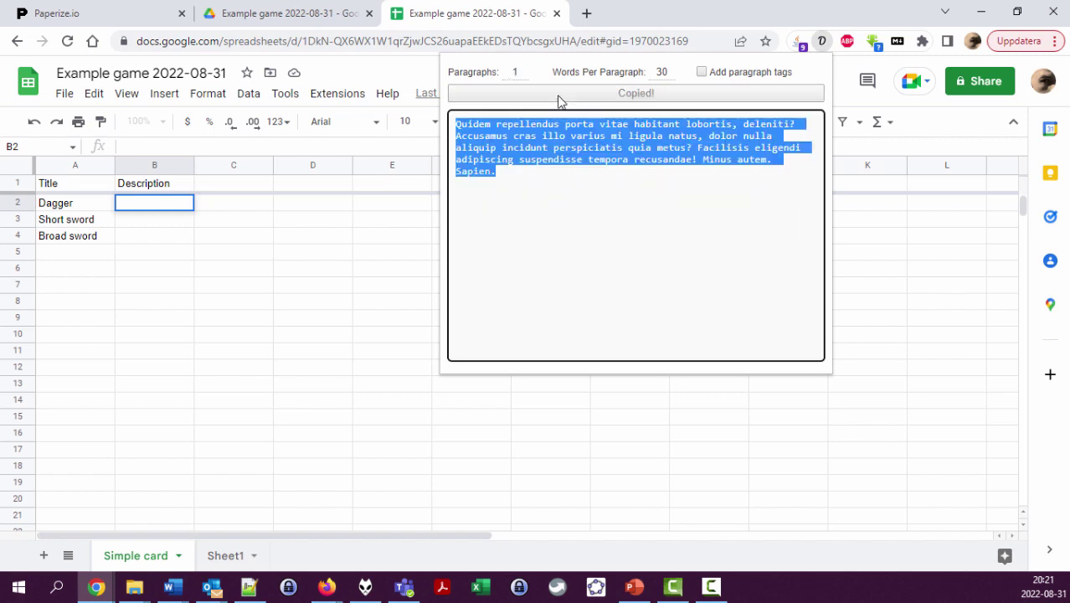
click(132, 205)
key(ctrl+v)
key(Return)
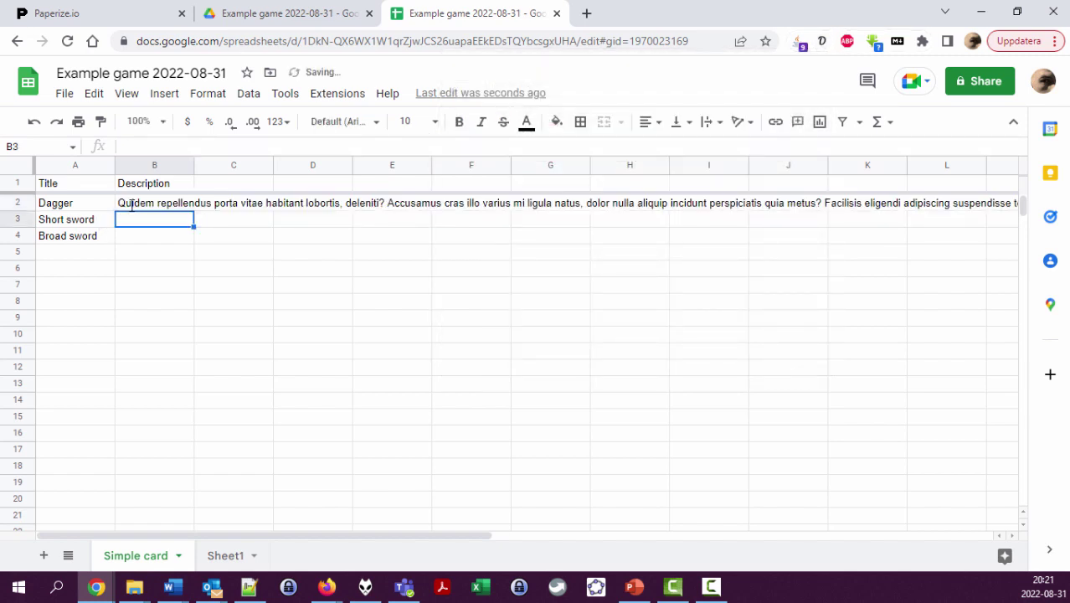
- Enter 'This is a short descirpiption.' and 'Another descritption.' for the swords, then return to Paperize.io
text(This)
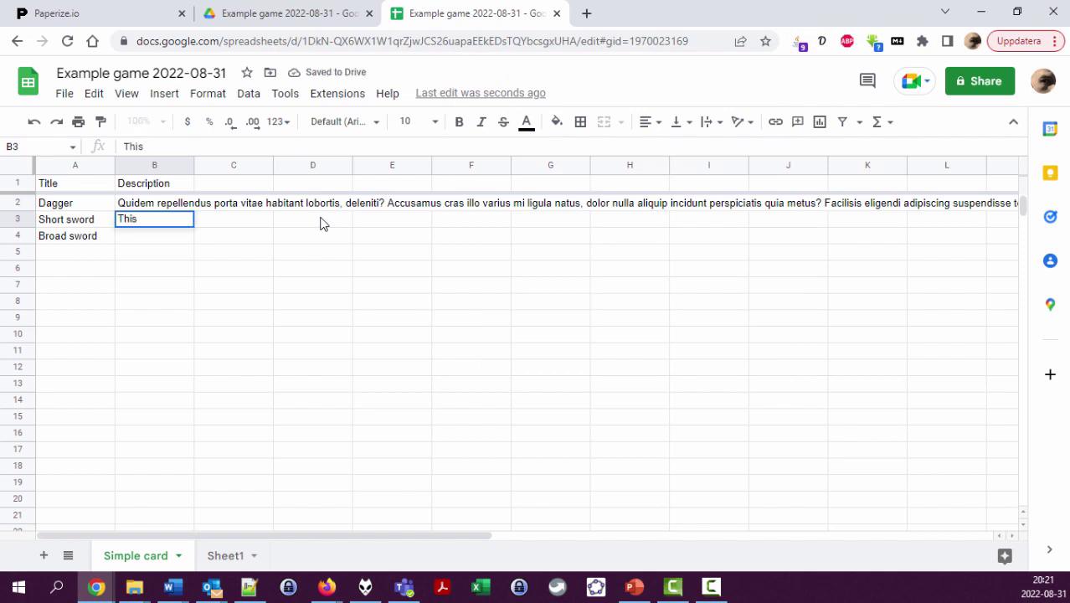
text( is a short descirp)
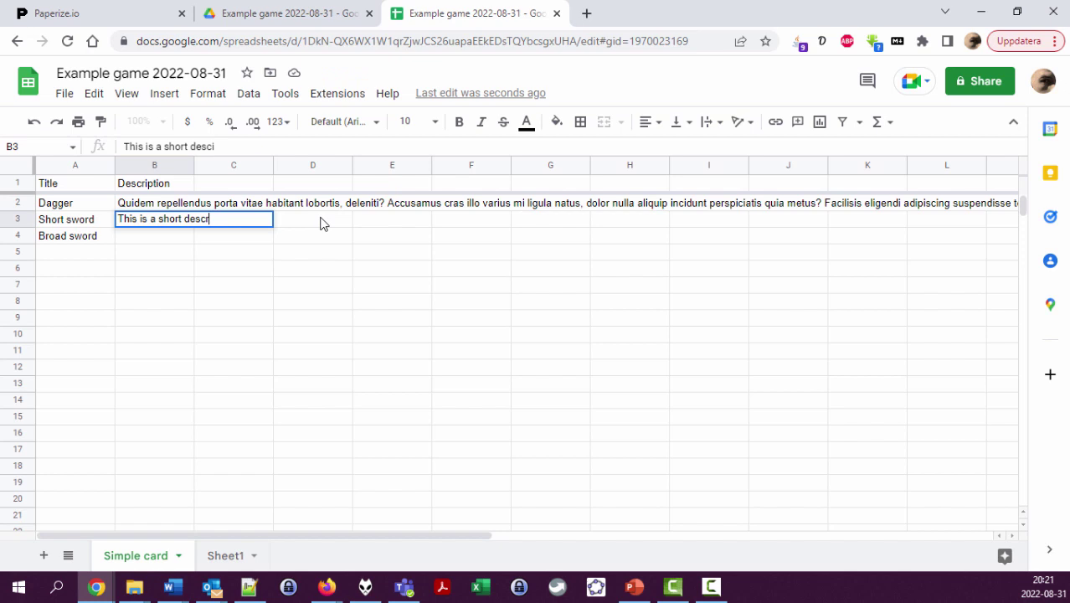
text(iption.)
key(Return)
text(Anothe)
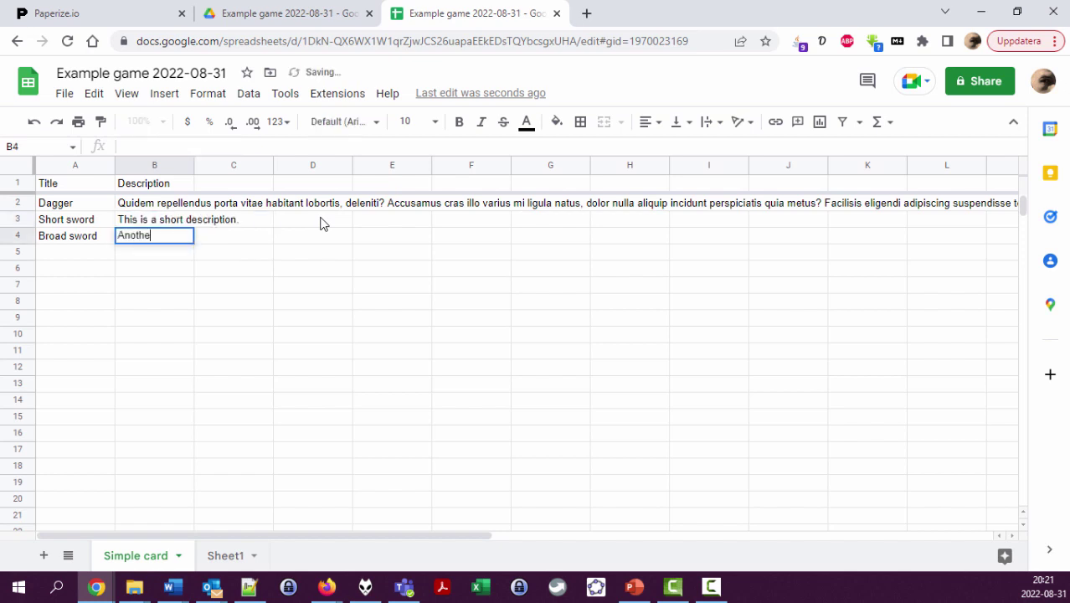
text(r descrit)
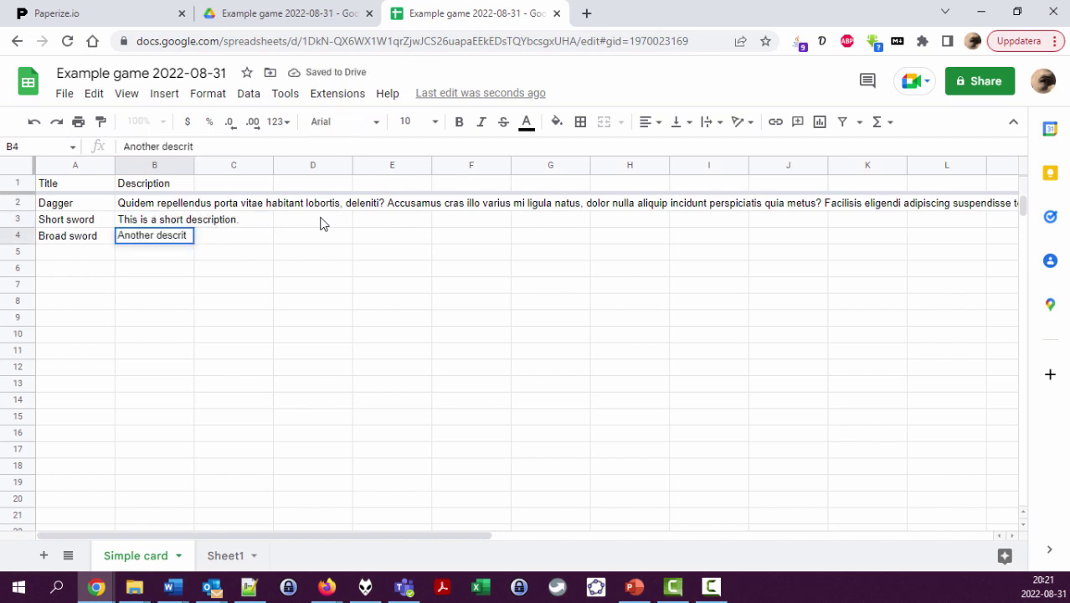
text(ption.)
key(Return)
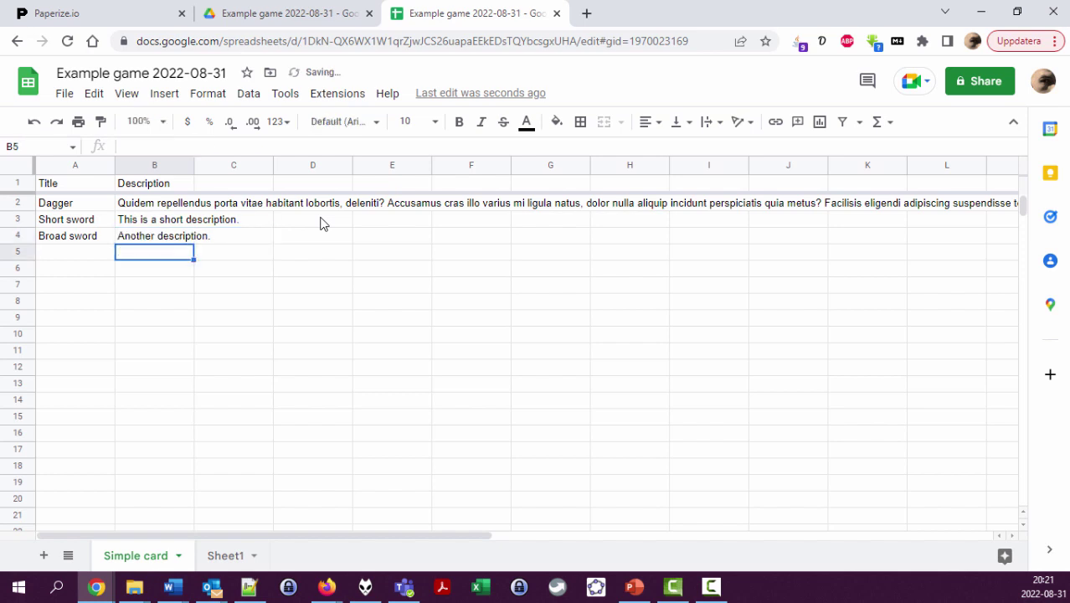
click(104, 20)
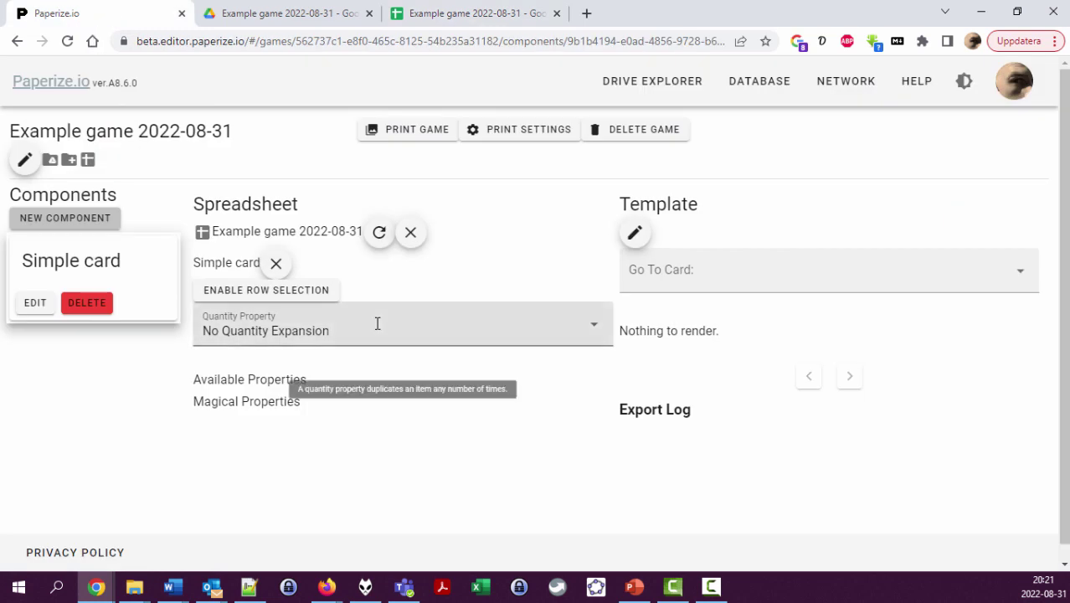
- Open the Template Editor for the Simple card component
click(636, 235)
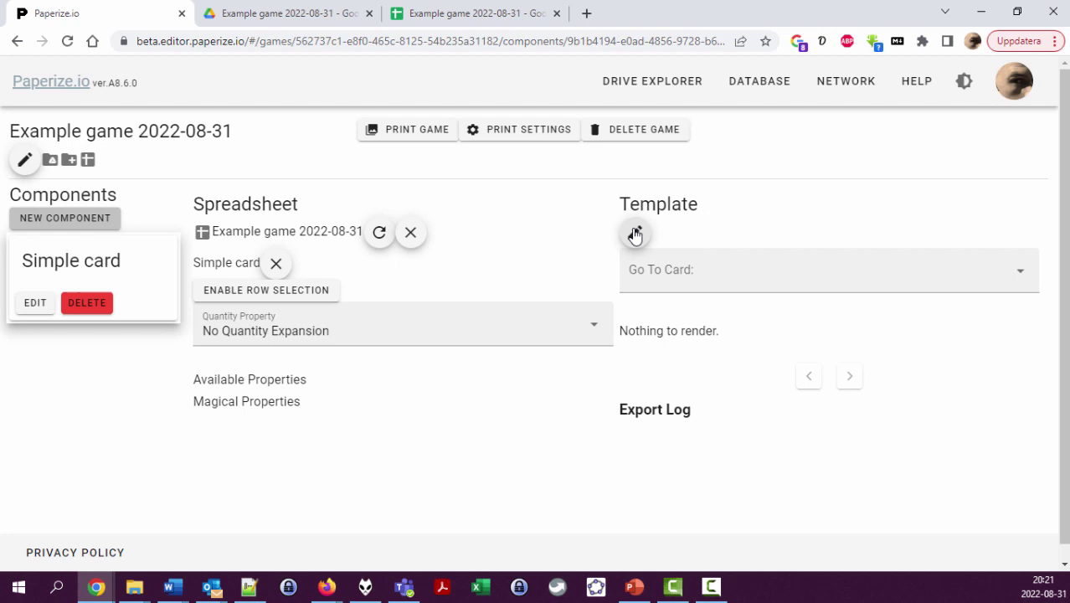
click(636, 234)
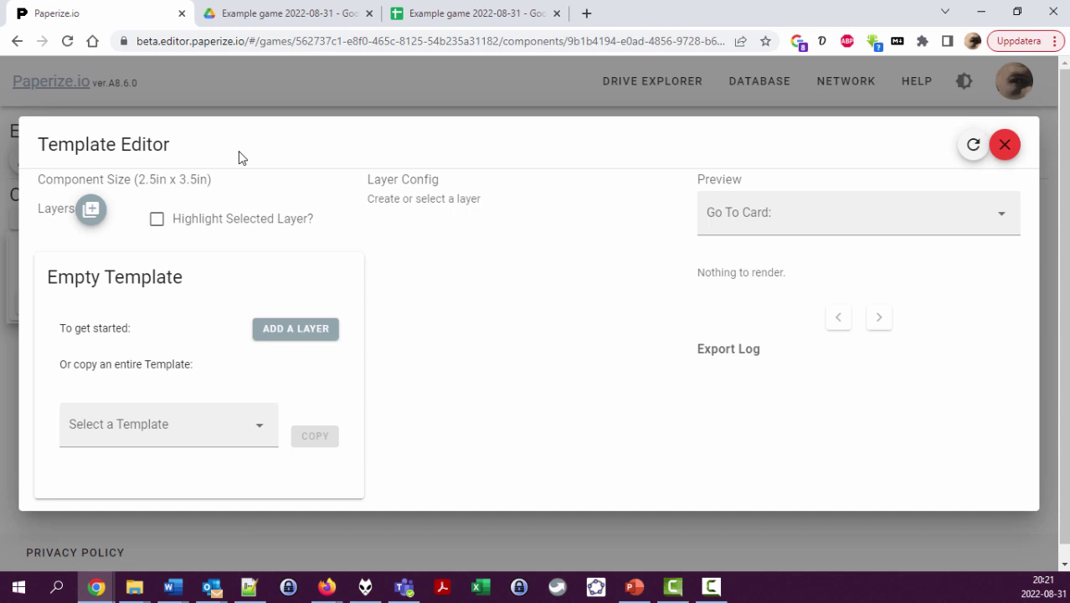
- Add a text layer and enter {{{Title}}} as its text template
click(90, 210)
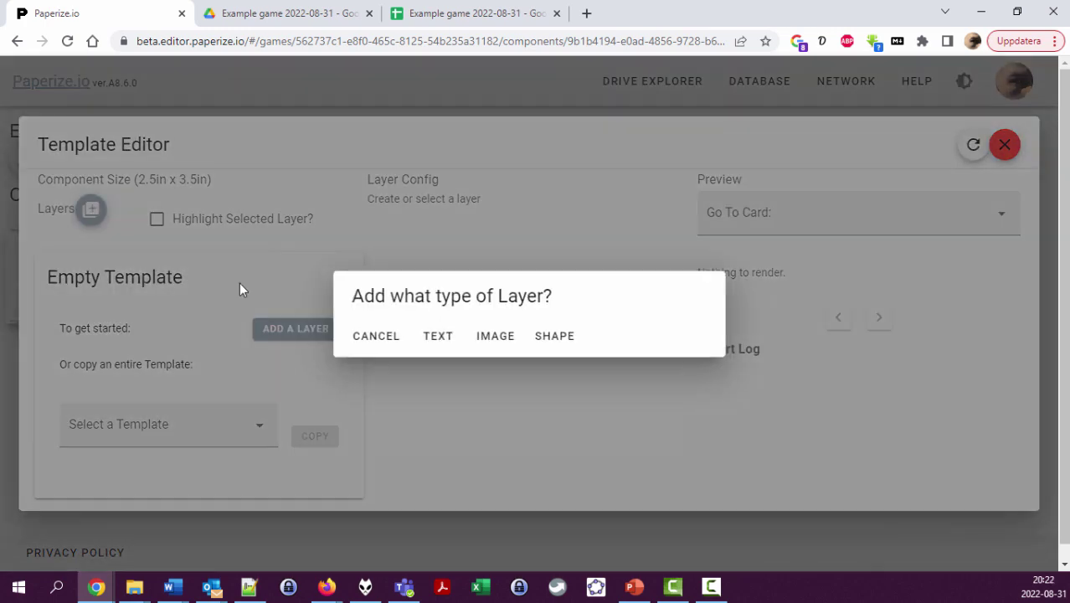
click(447, 345)
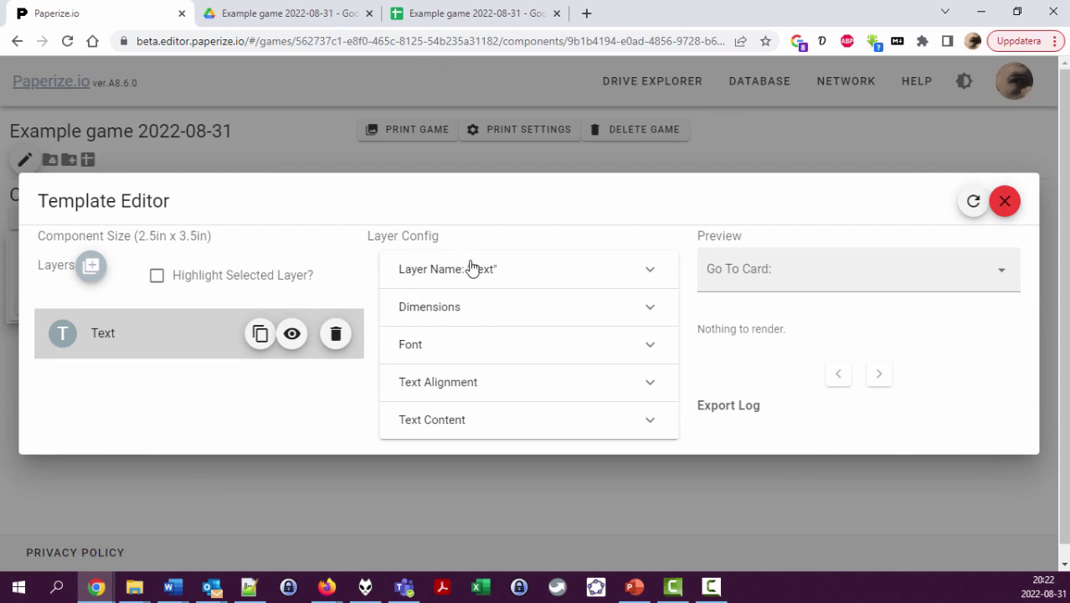
click(561, 324)
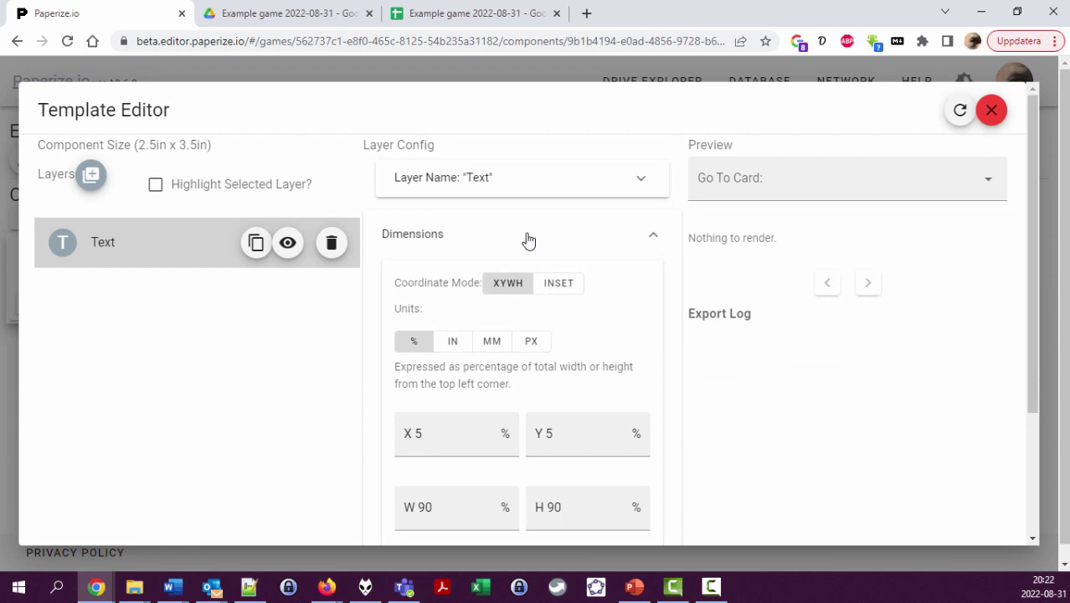
click(595, 242)
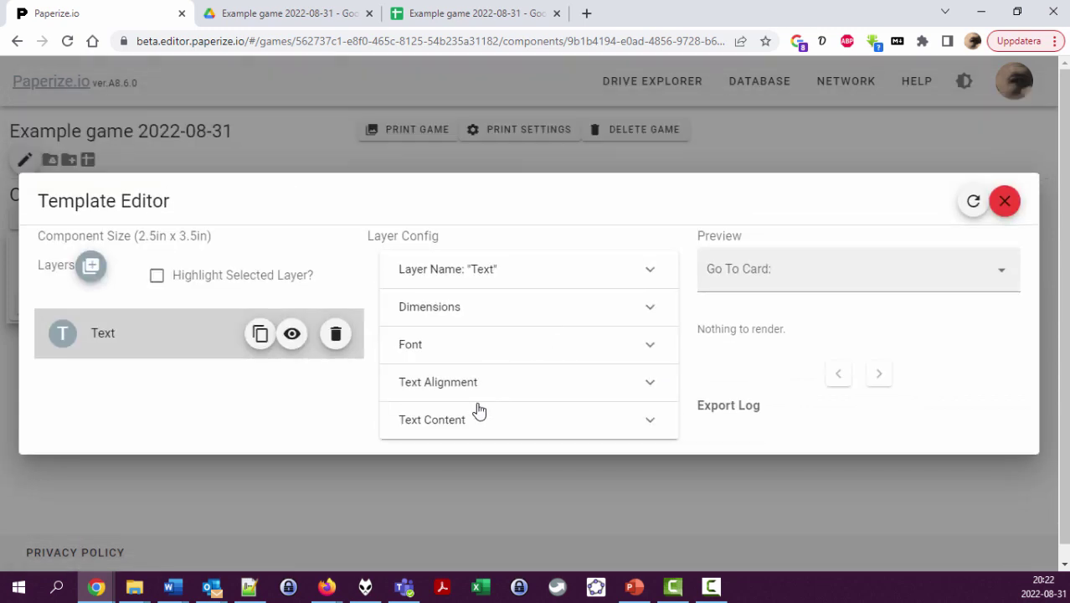
click(467, 426)
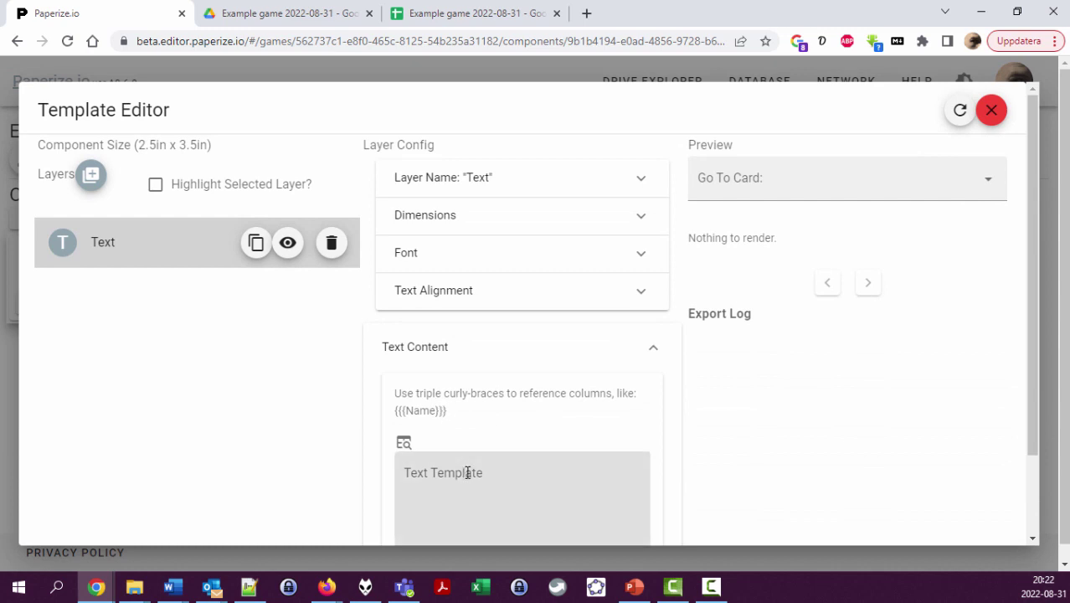
click(514, 480)
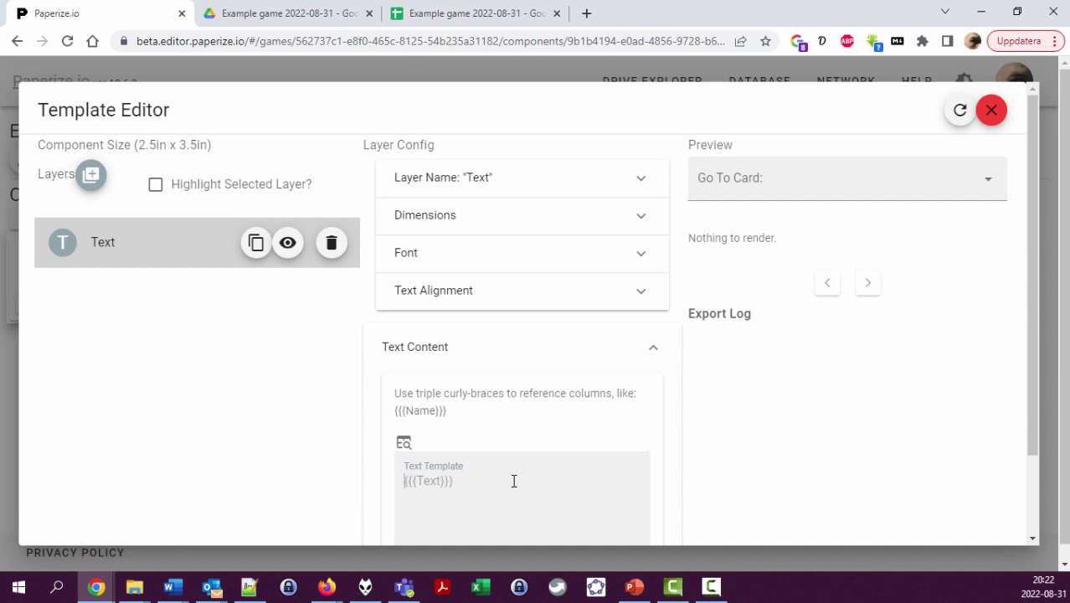
text({{{Title)
- Refresh the spreadsheet data so the card 1 preview shows 'Dagger' at the top
click(465, 15)
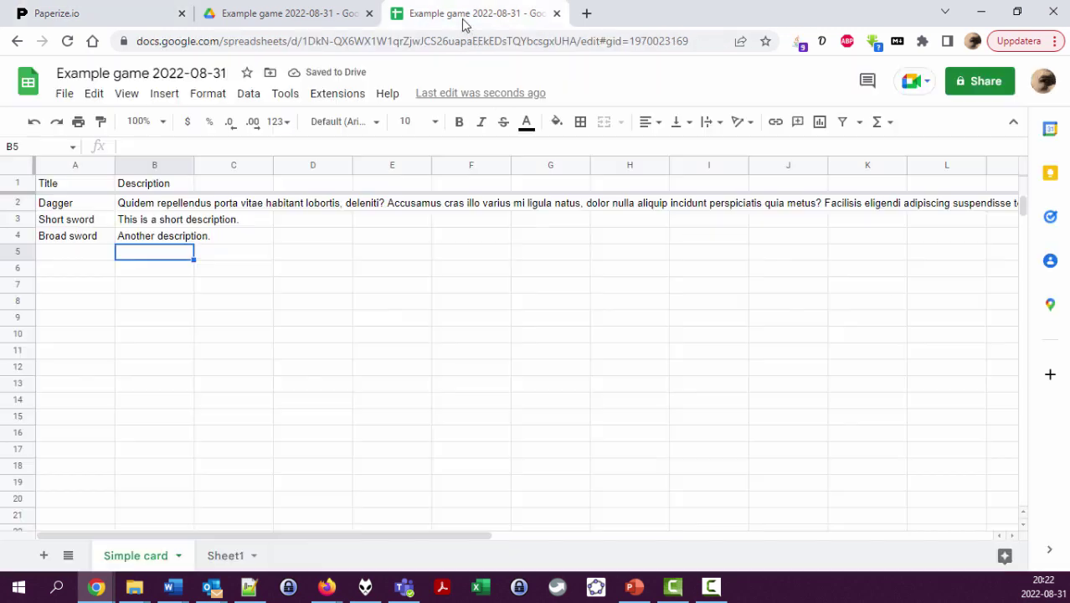
click(139, 15)
click(962, 121)
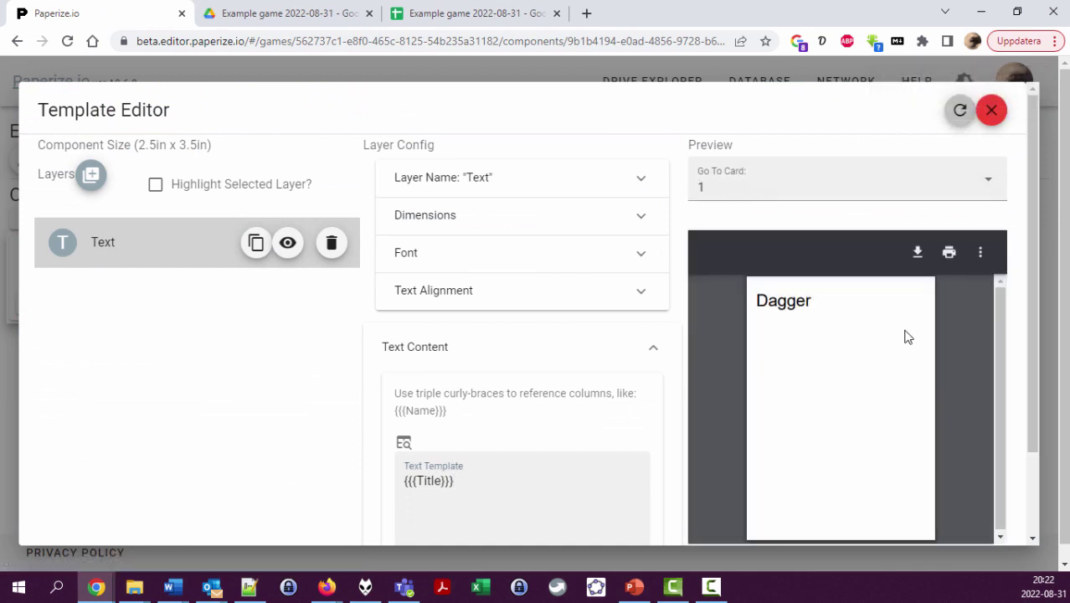
drag(757, 301, 831, 303)
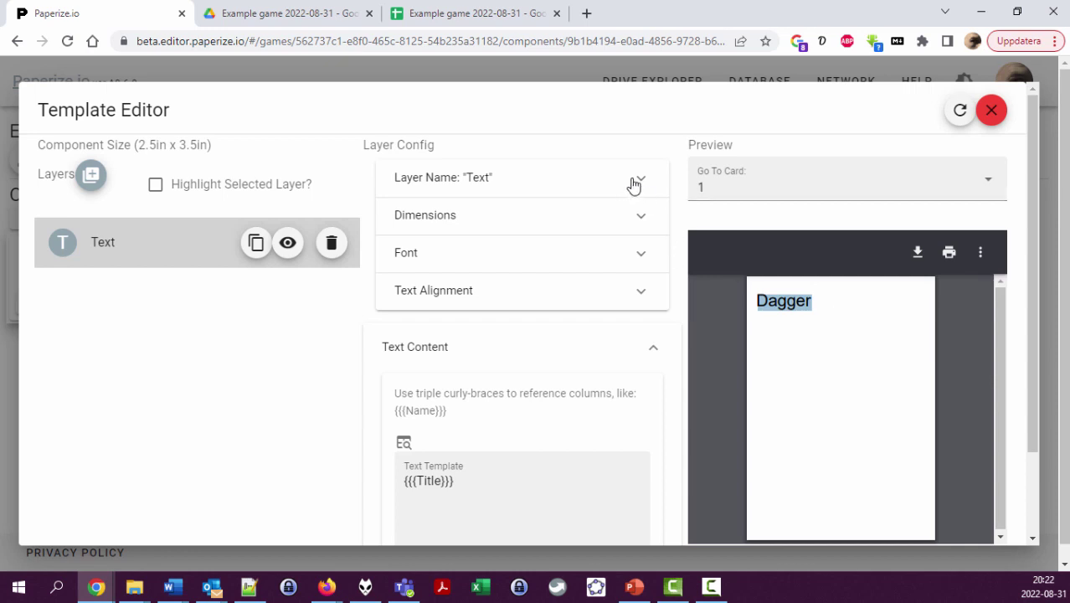
- Name the text layer 'Title' and review its {{{Title}}} text content
click(515, 184)
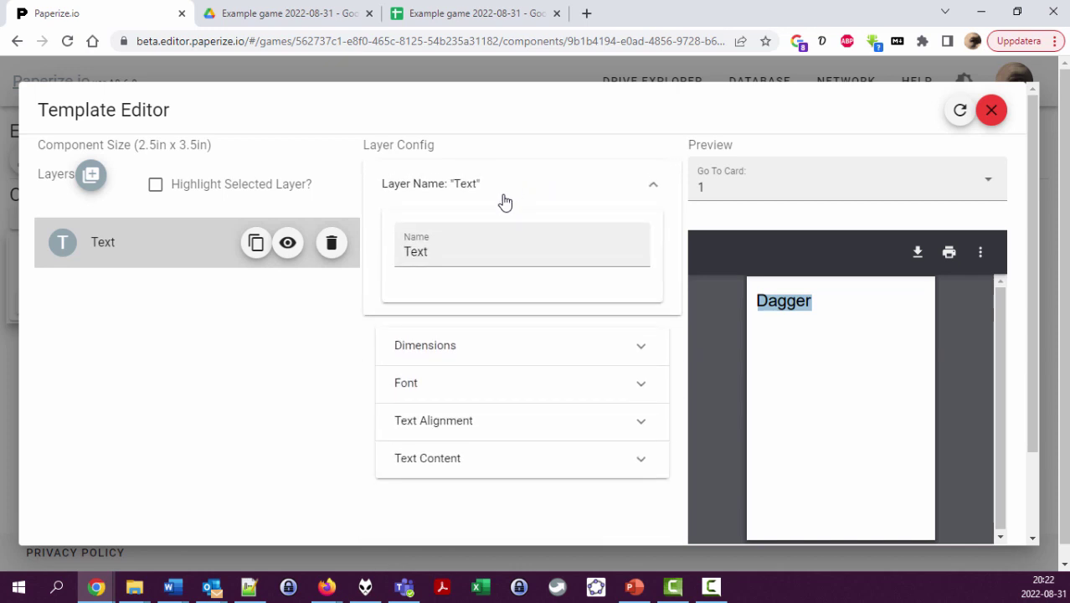
click(456, 251)
key(ctrl+a)
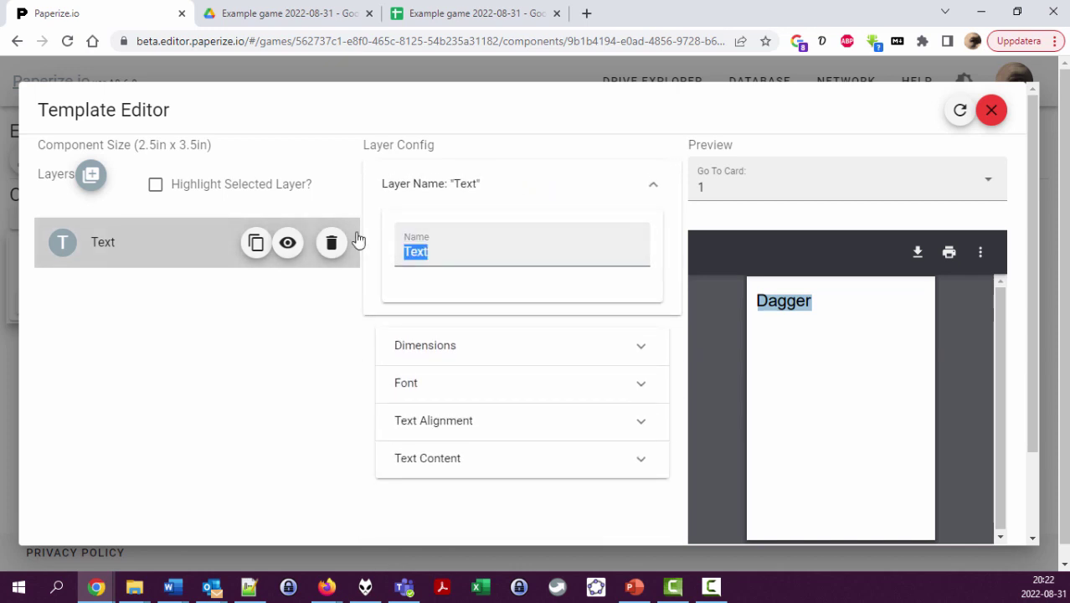
text(Ti)
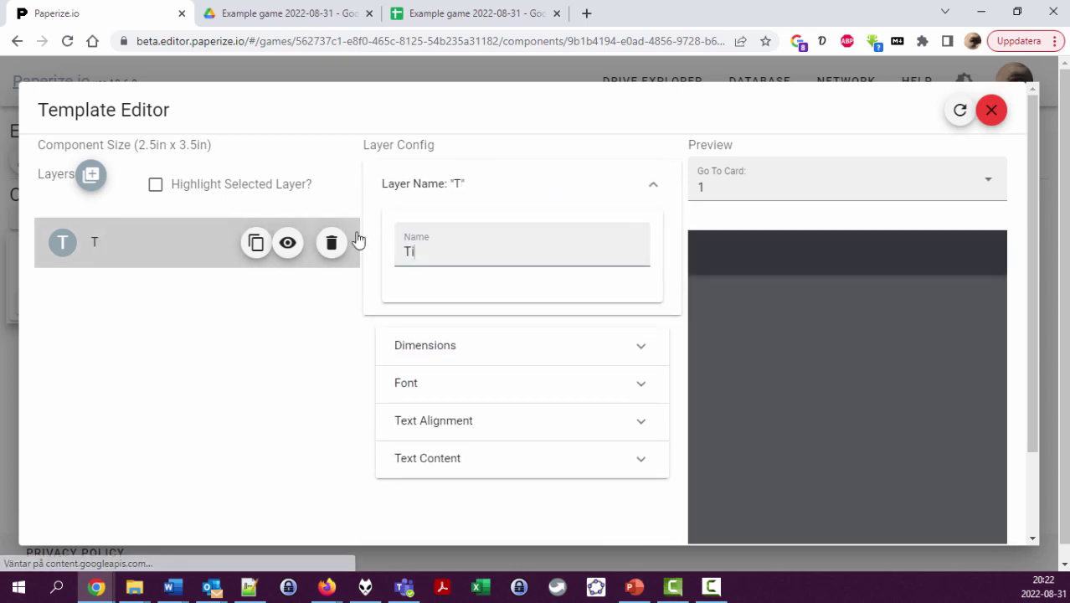
text(tle)
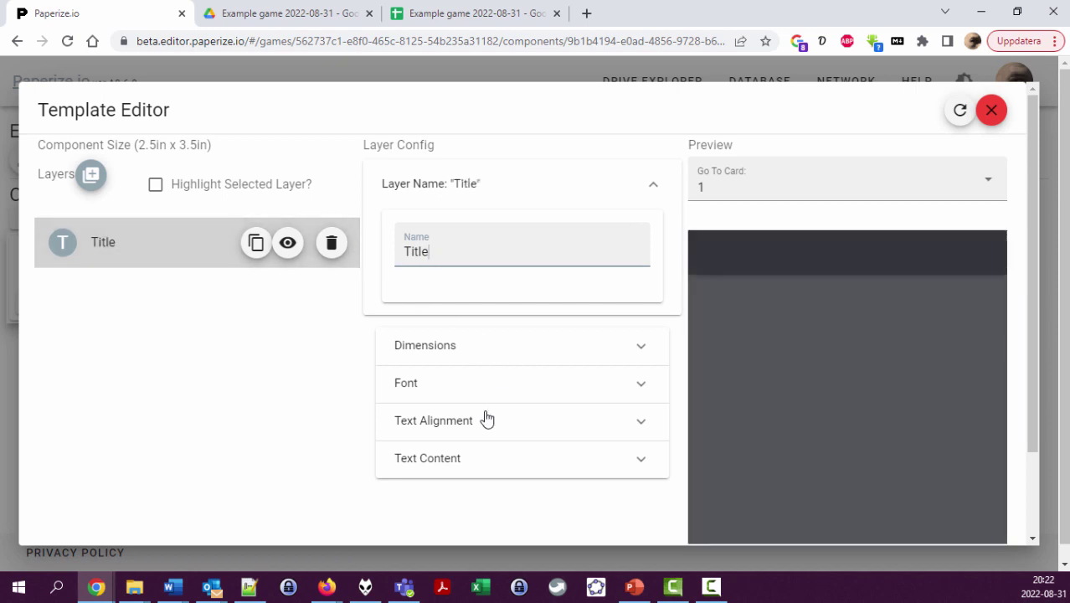
click(461, 469)
drag(478, 493, 351, 474)
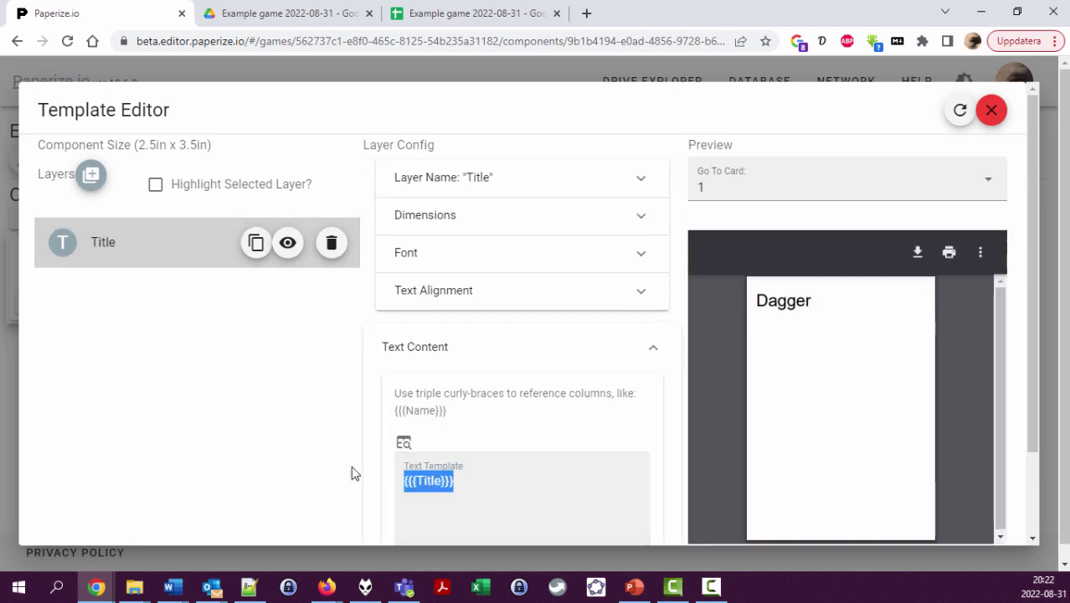
key(Left)
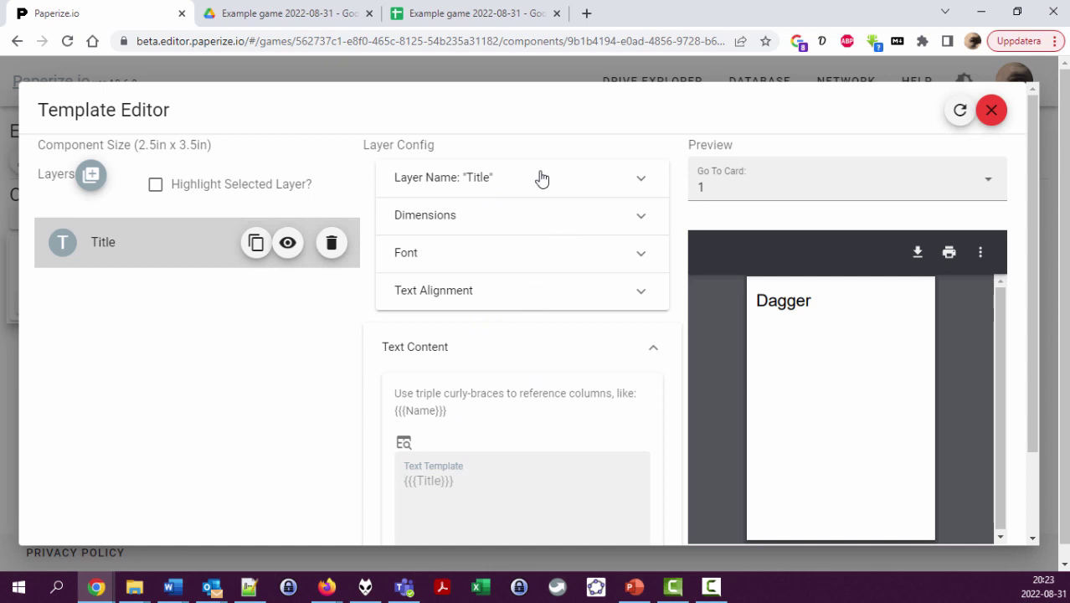
- Switch Dimensions to MM and set the Title layer's height to 11,9 mm
click(526, 224)
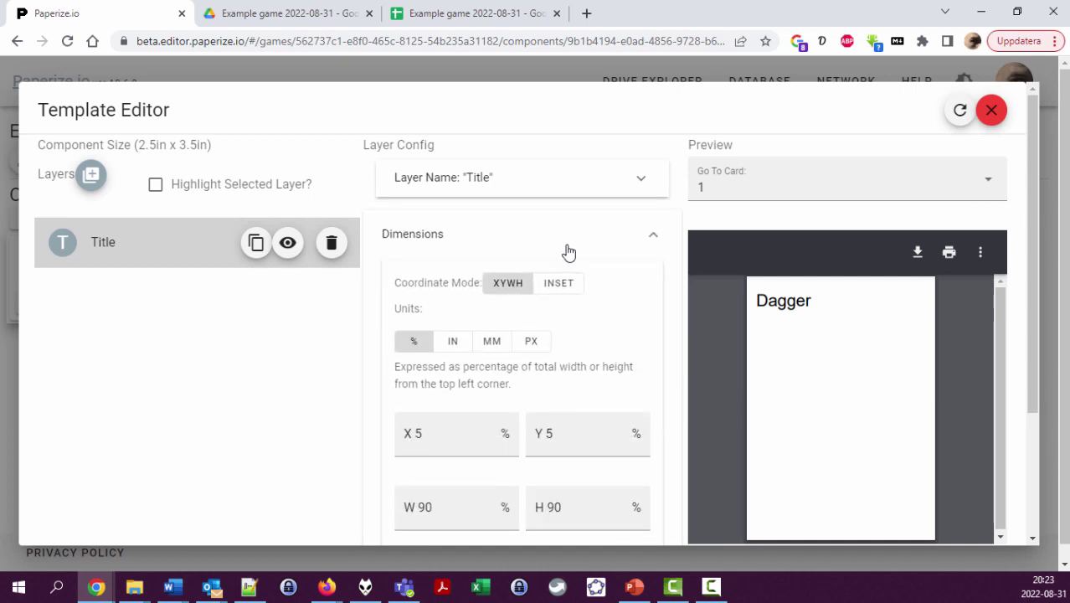
scroll(594, 350, down, 1)
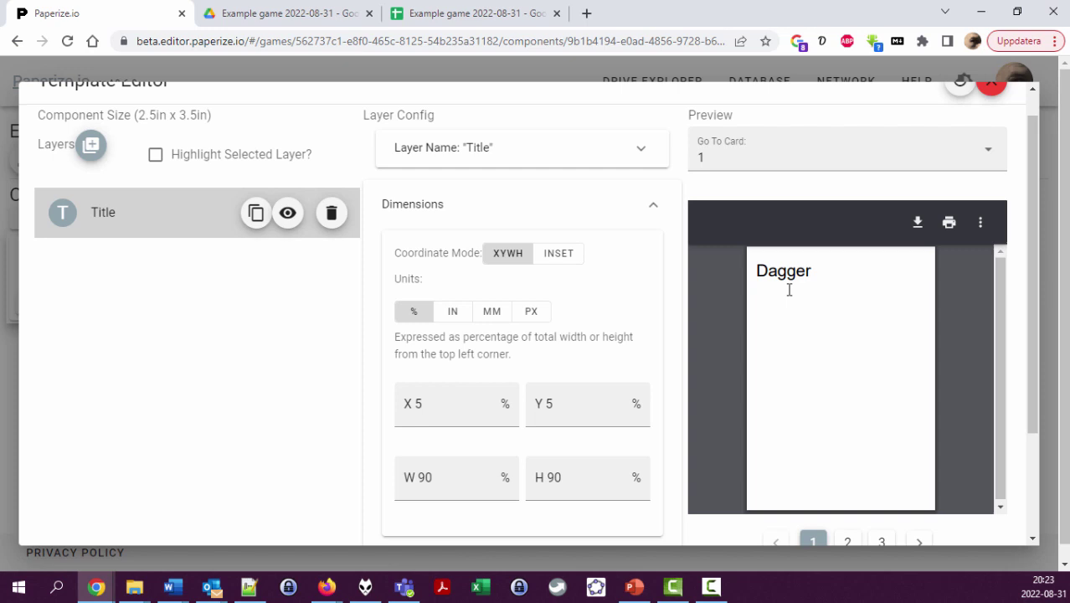
click(155, 155)
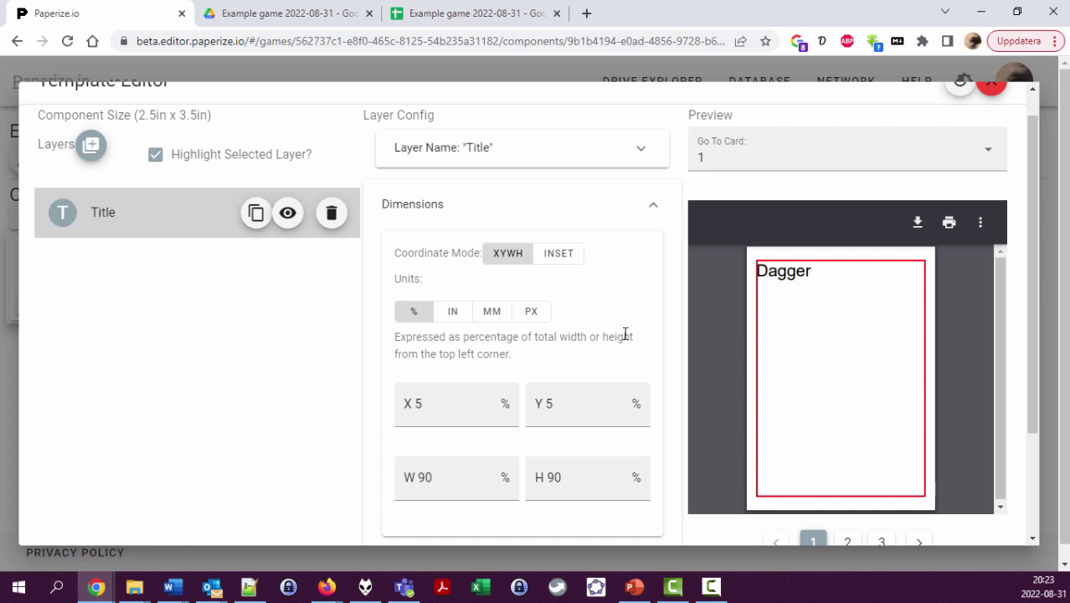
scroll(625, 334, down, 1)
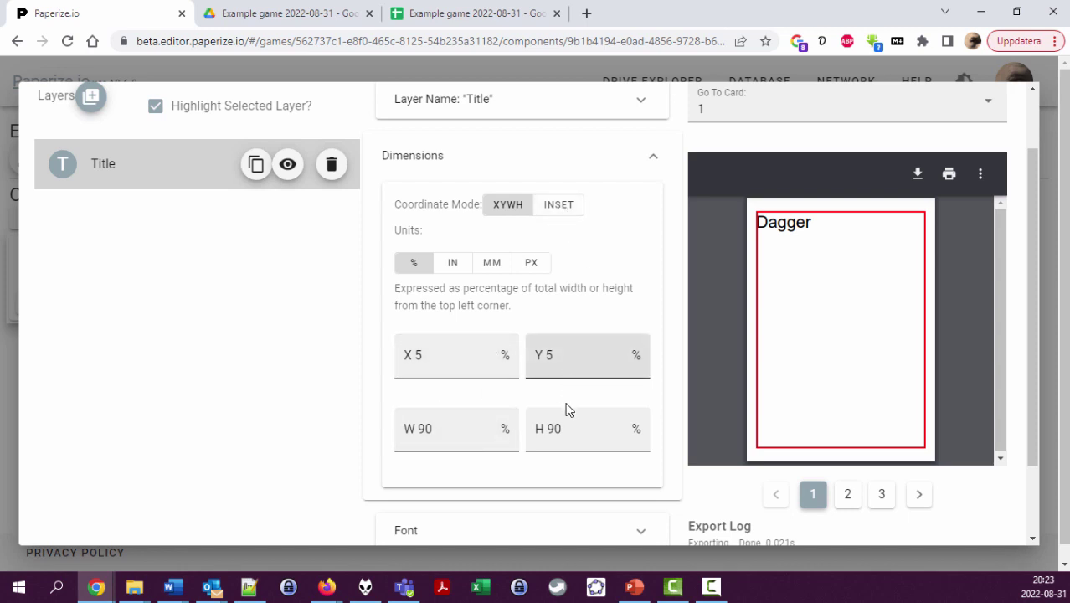
click(490, 263)
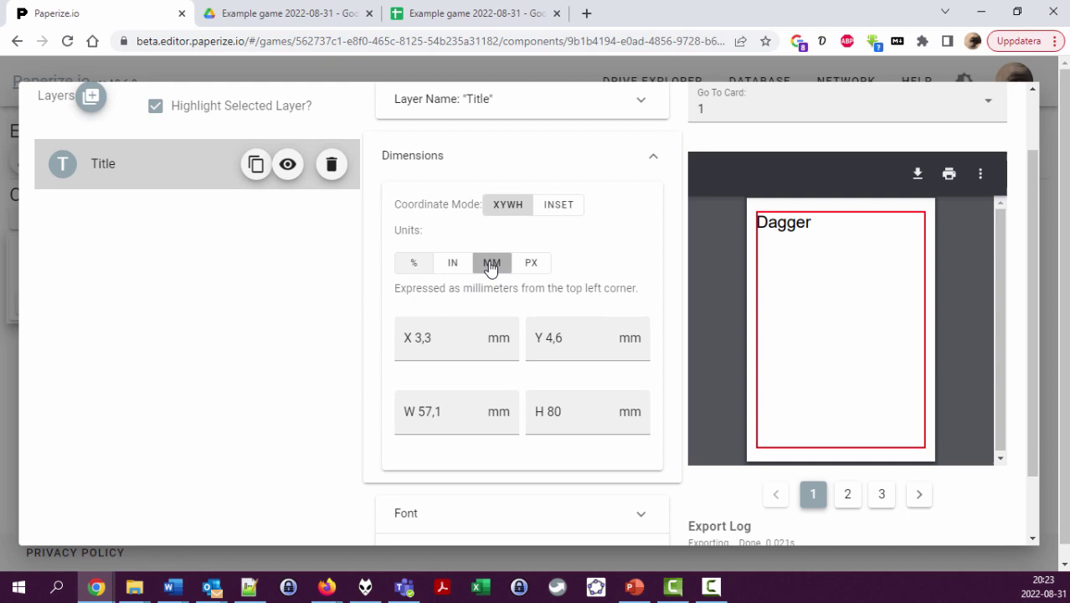
double_click(578, 413)
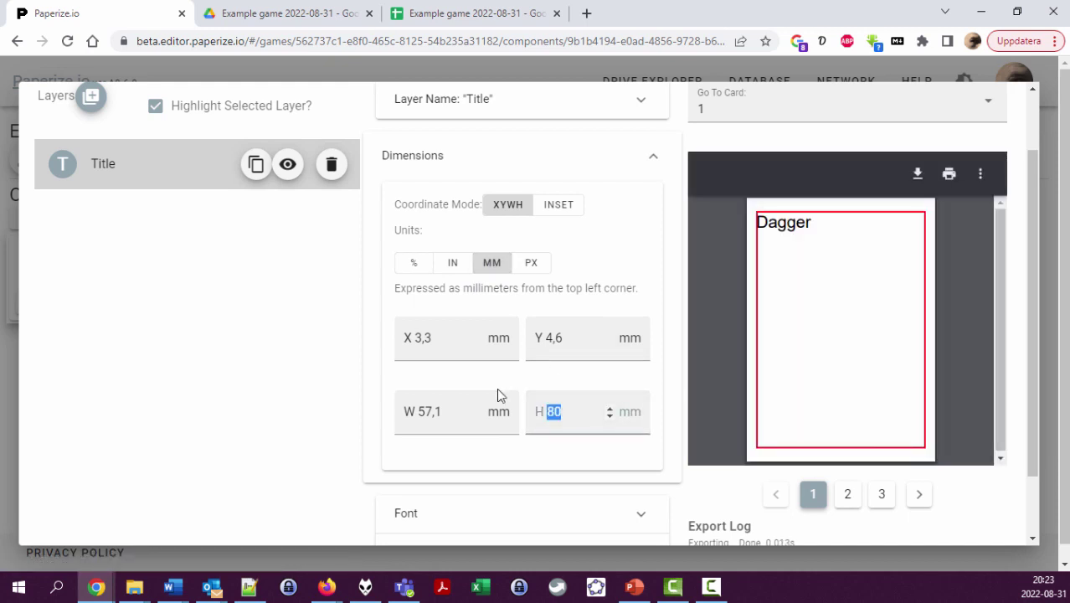
text(20,1)
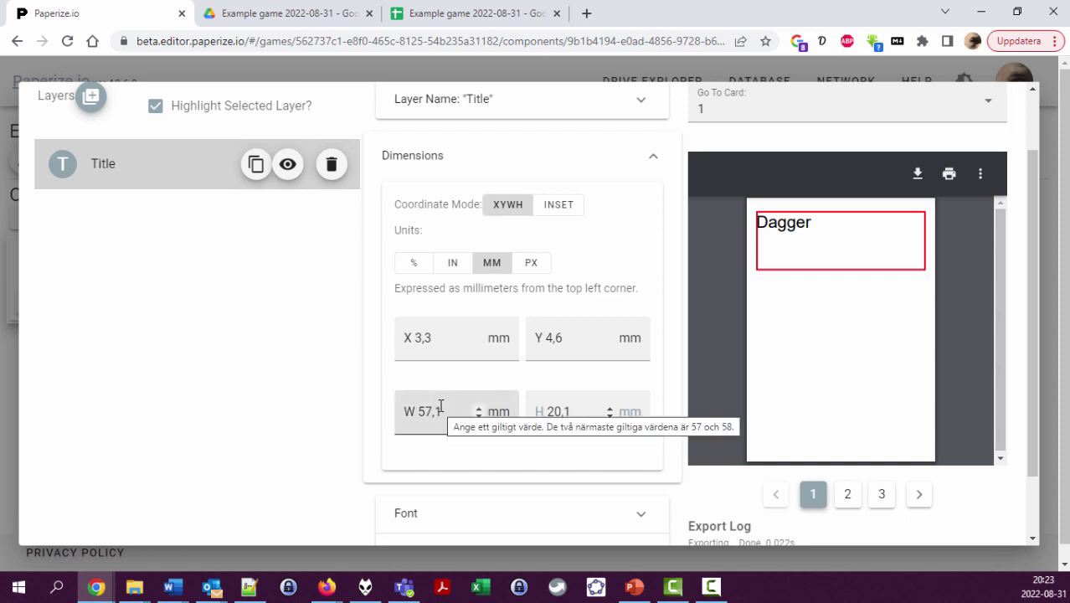
drag(566, 406, 511, 402)
text(11,9)
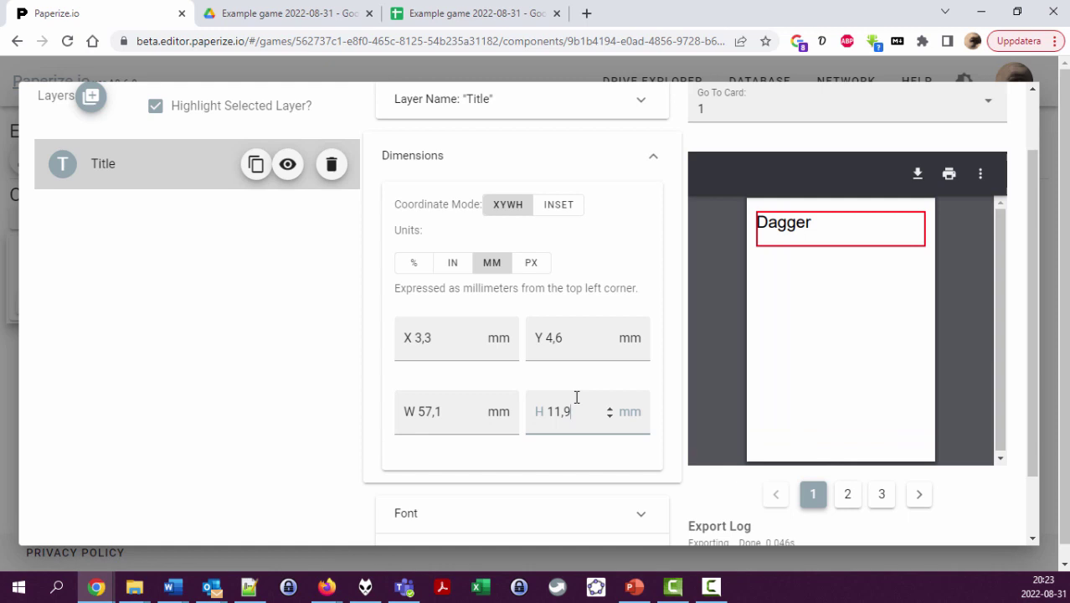
click(654, 164)
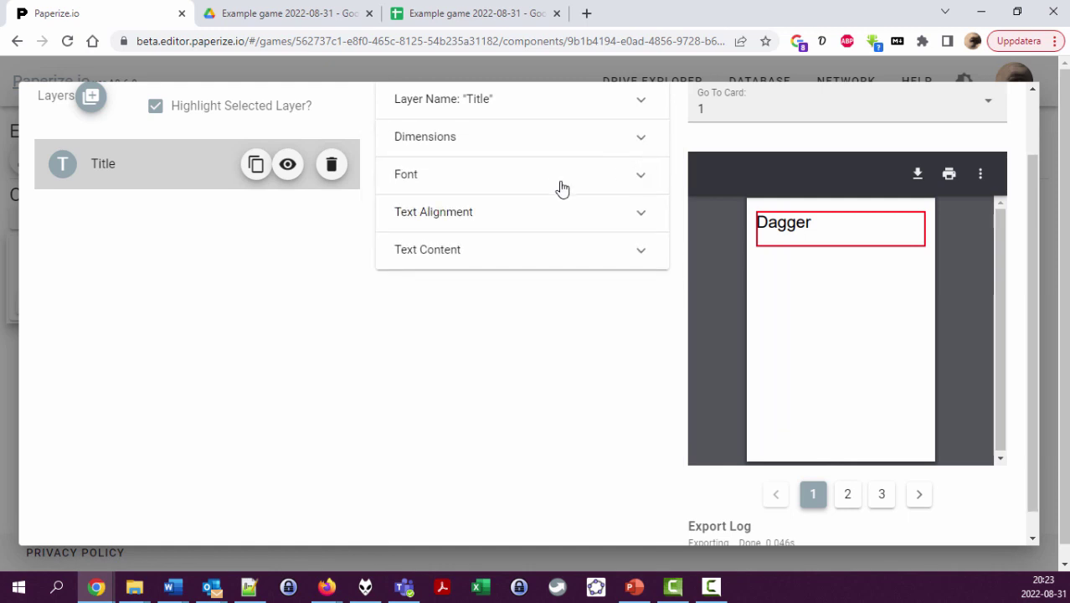
- Set the Title layer's font family to Actor
click(562, 187)
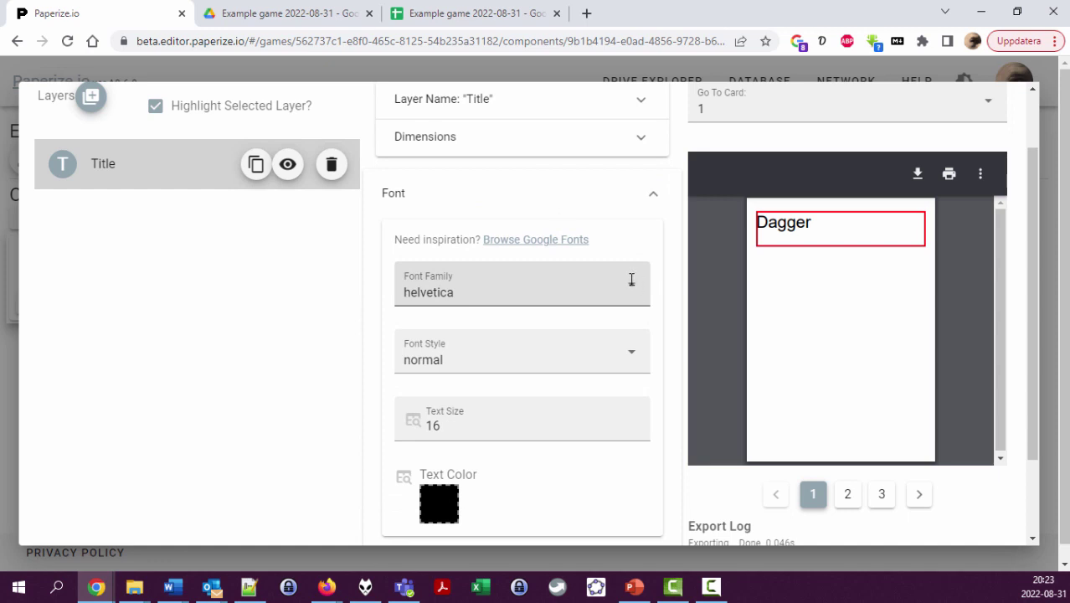
click(631, 279)
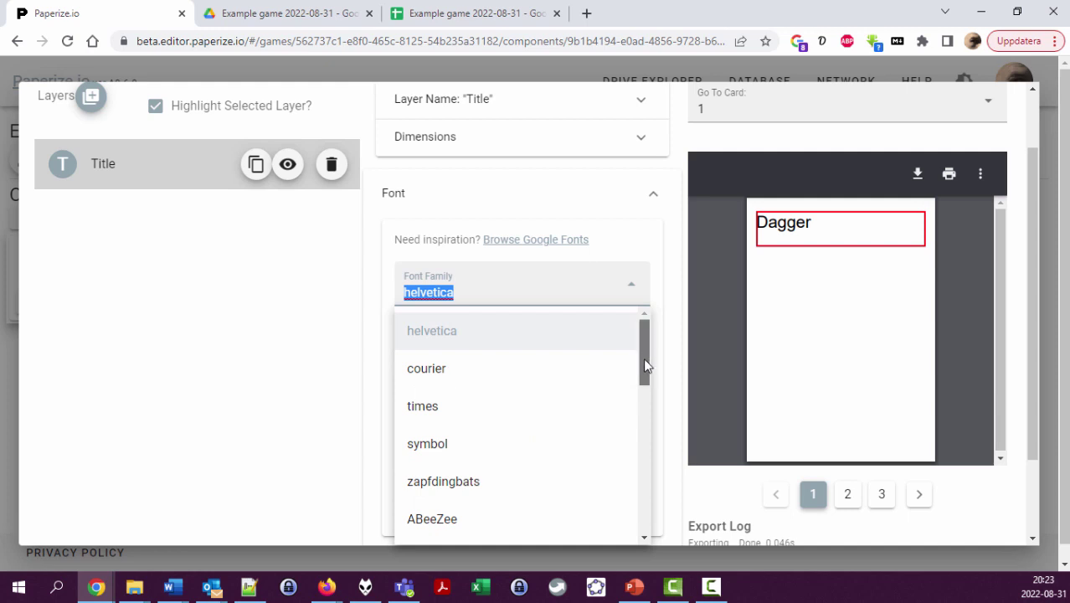
drag(643, 359, 633, 468)
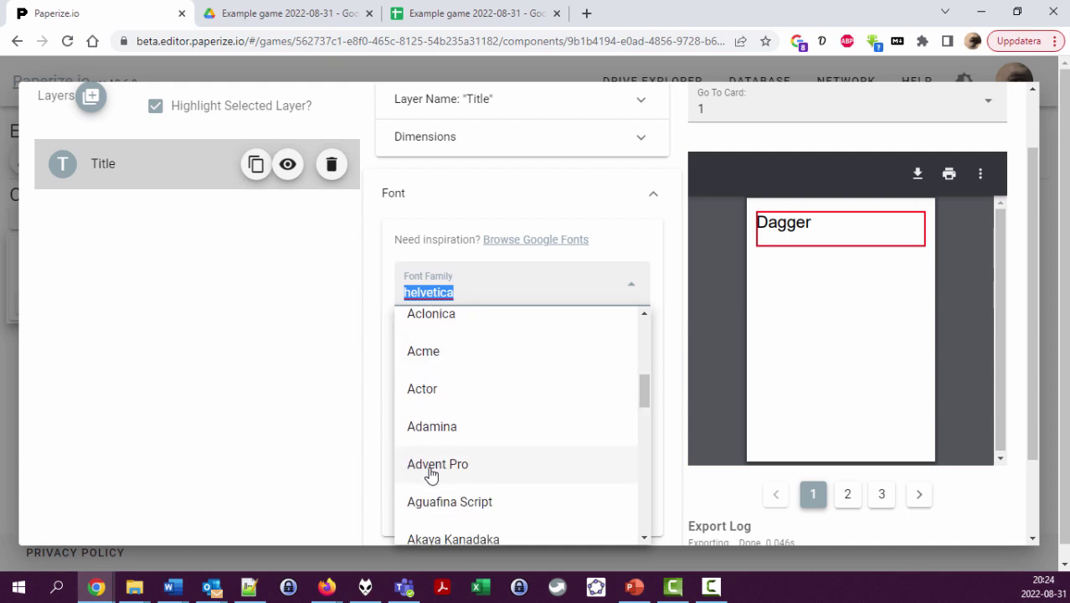
click(429, 392)
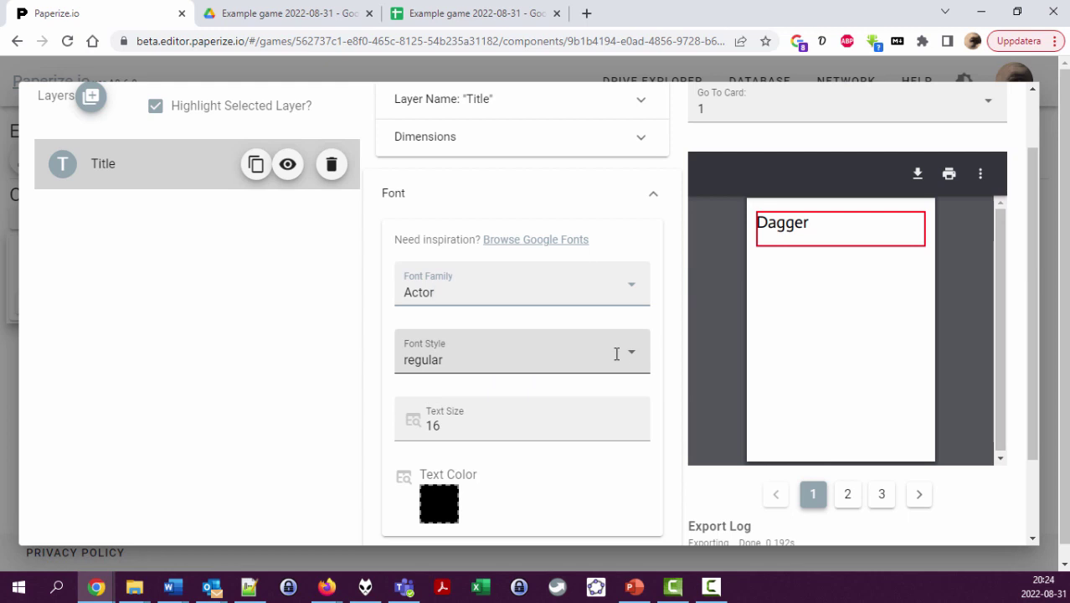
scroll(611, 418, down, 1)
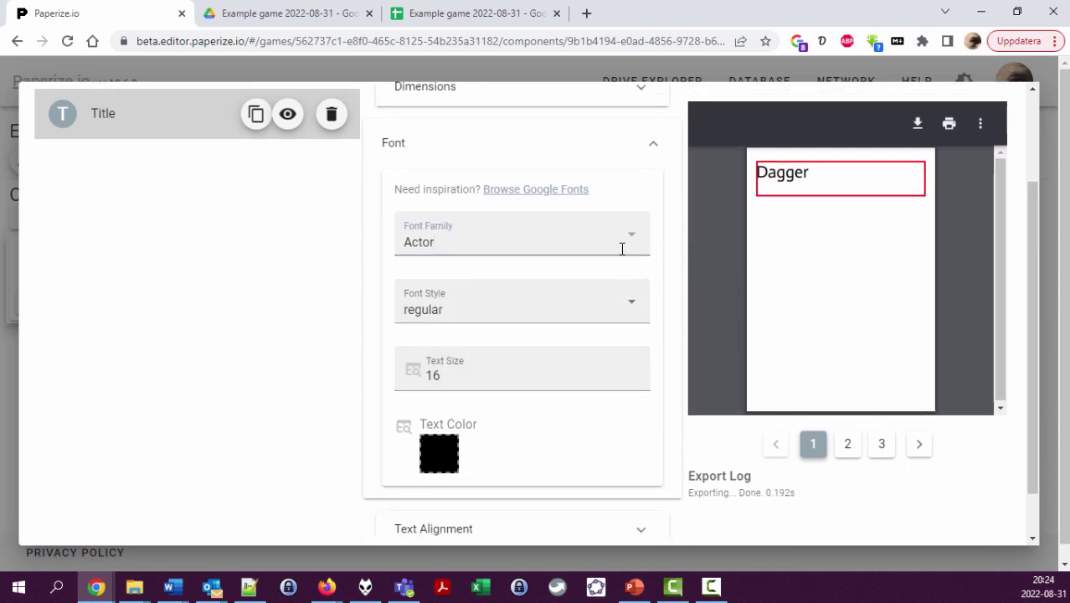
click(649, 149)
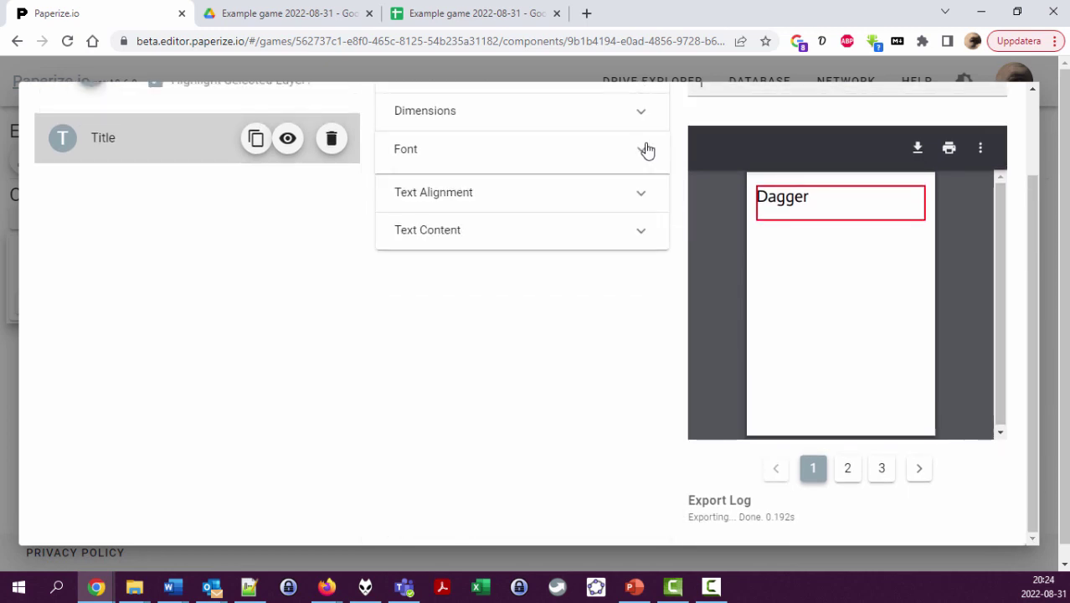
- Align the title text to CENTER horizontally and MIDDLE vertically
click(497, 199)
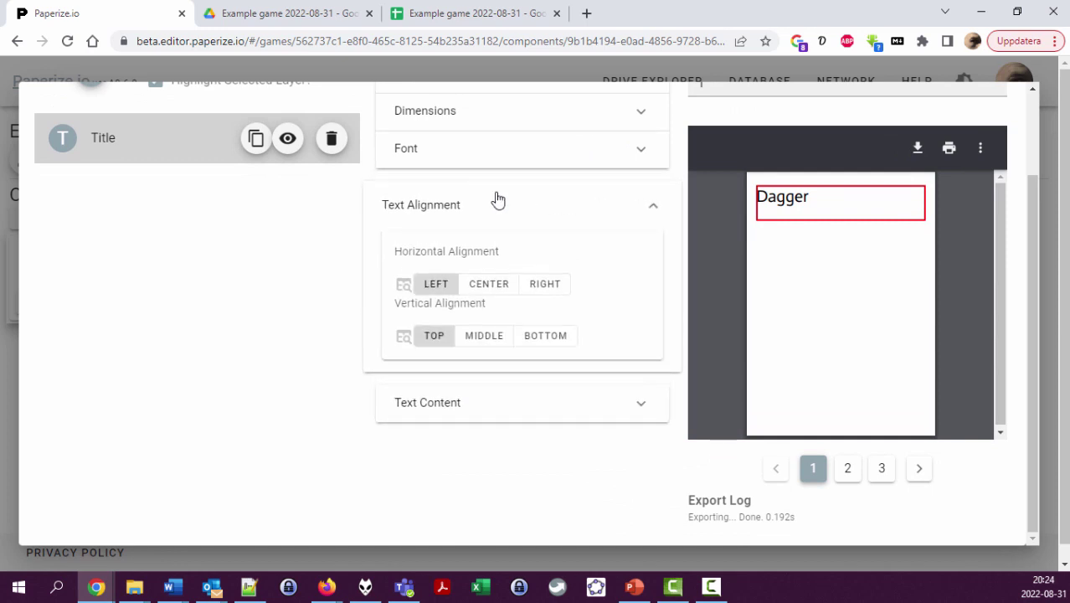
click(484, 286)
click(484, 338)
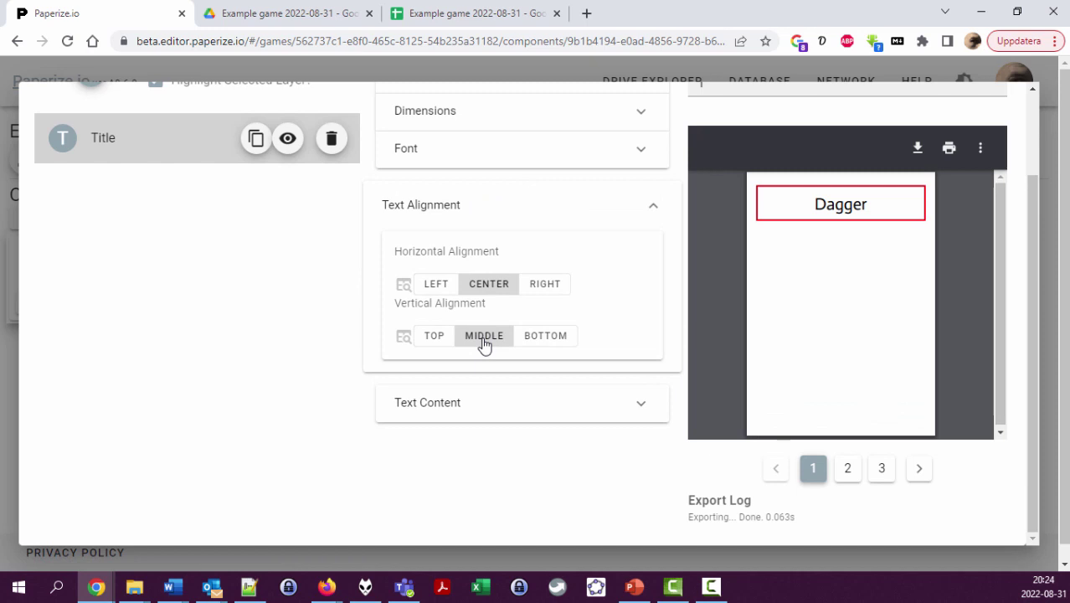
scroll(484, 343, up, 2)
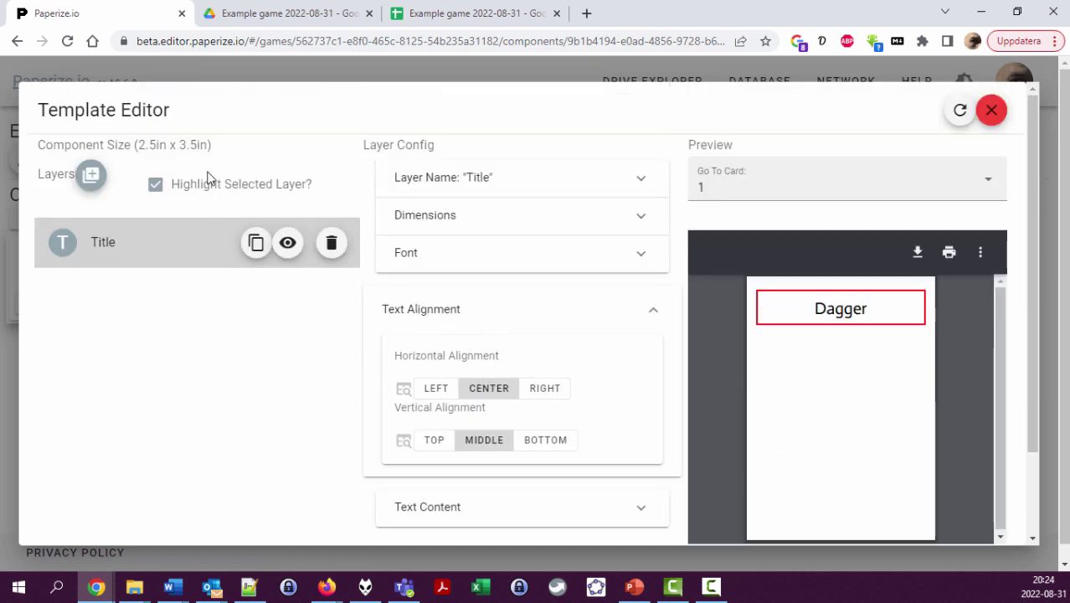
- Add a new TEXT layer to the card template
click(92, 176)
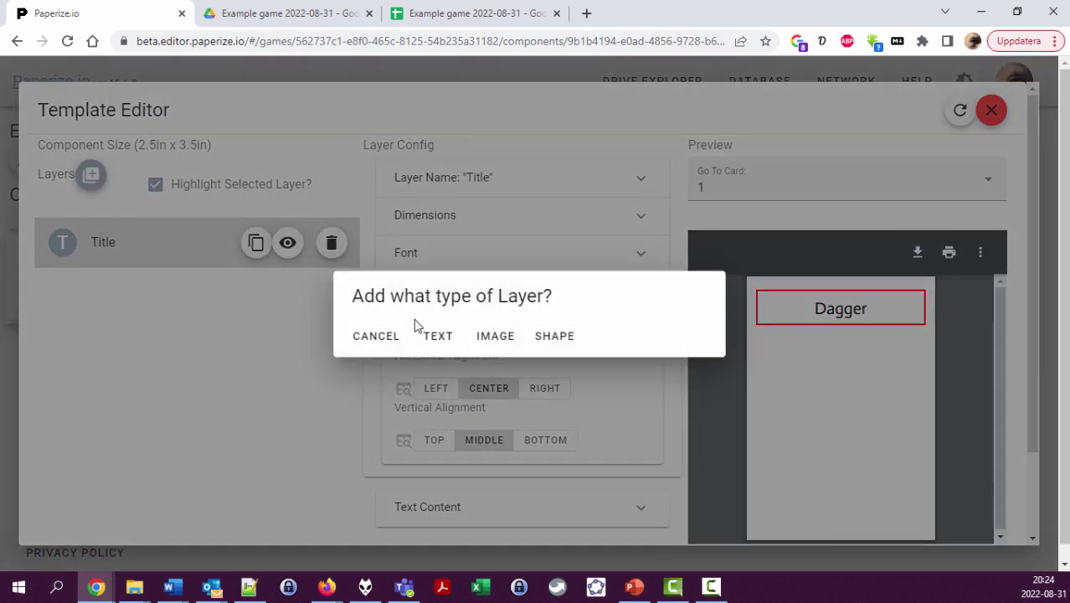
click(436, 339)
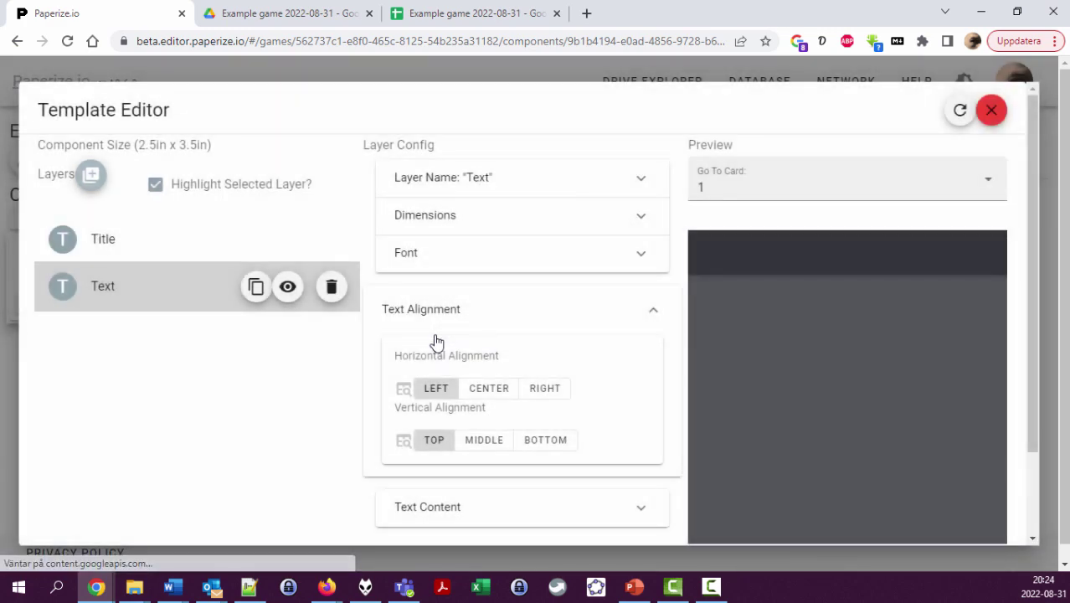
scroll(536, 358, down, 1)
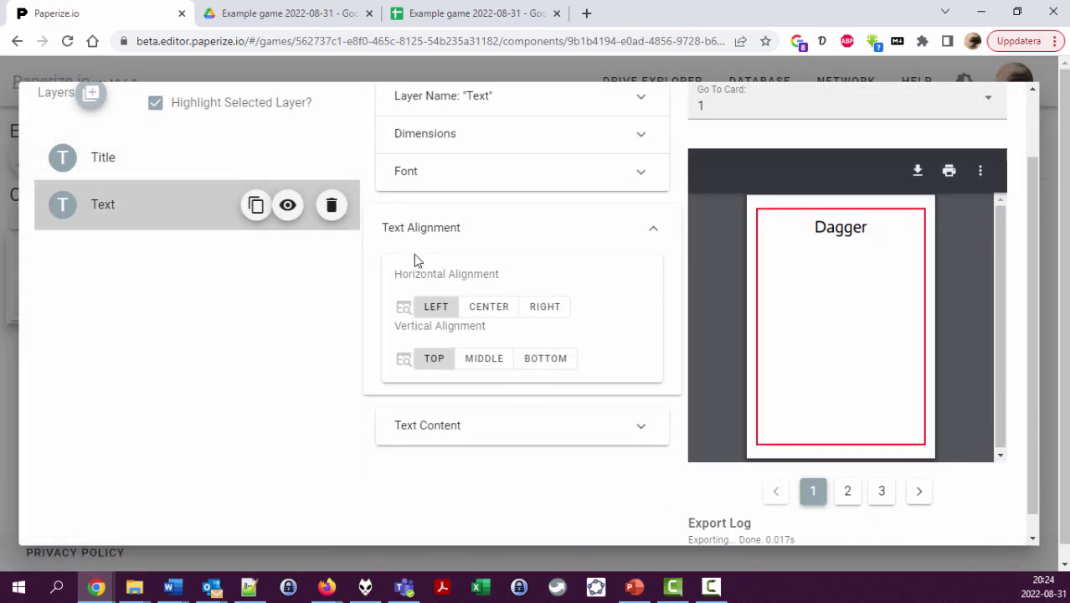
- Set the new layer's text template to 'The description is: {{{Description}}}'
click(469, 435)
click(527, 409)
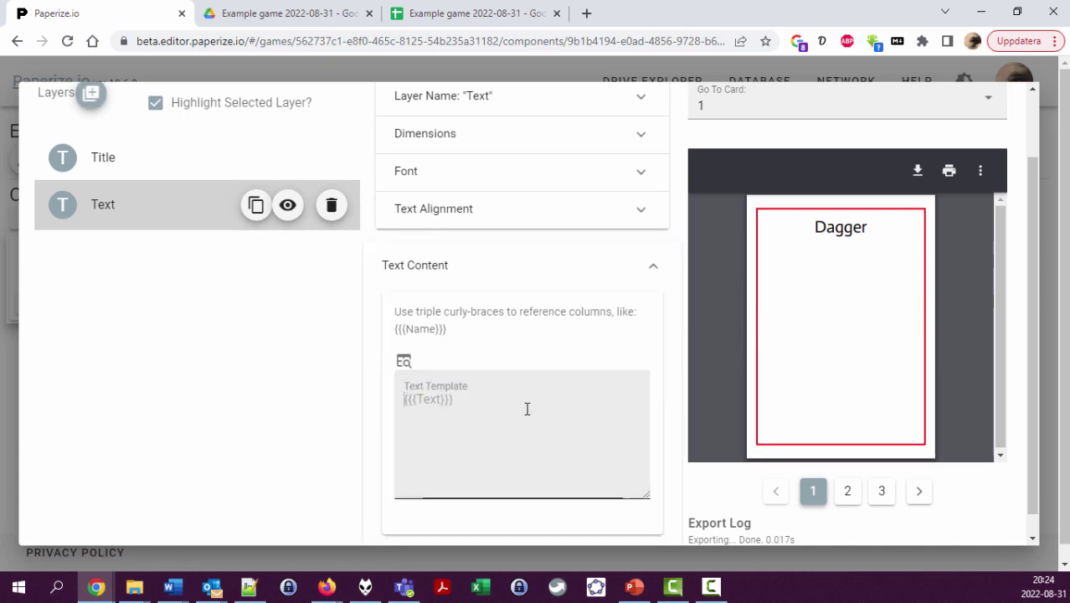
text({{{De)
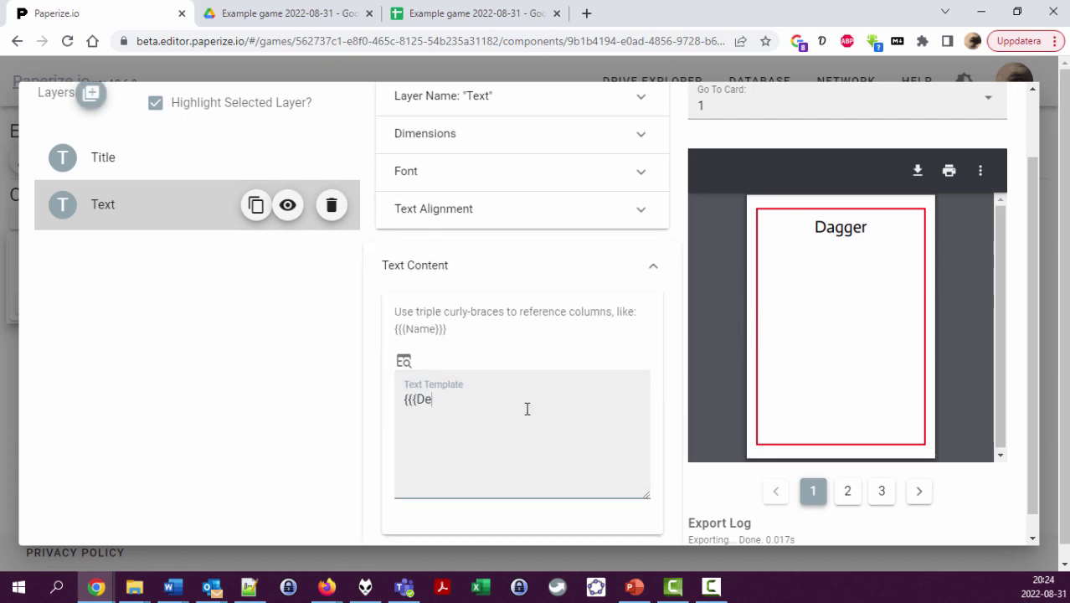
text(scription)
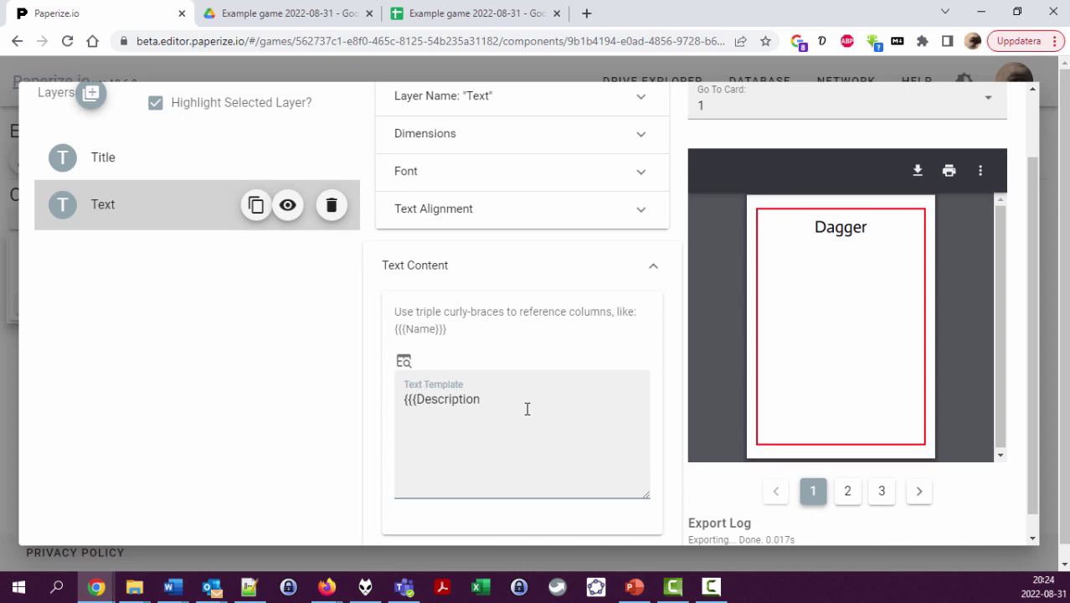
text(}}})
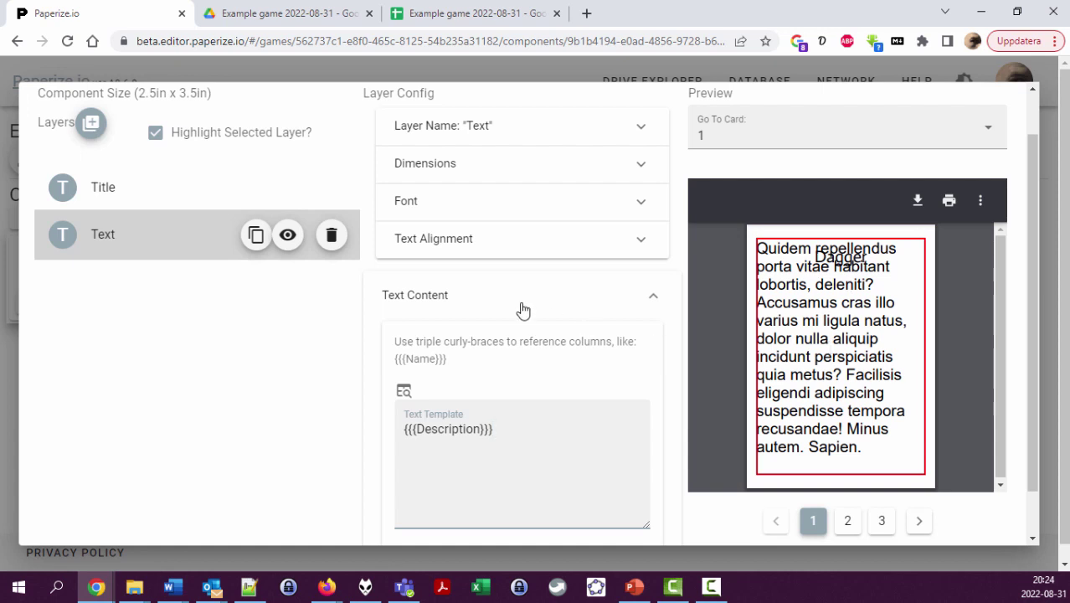
triple_click(411, 424)
click(540, 434)
key(Home)
text(The descir)
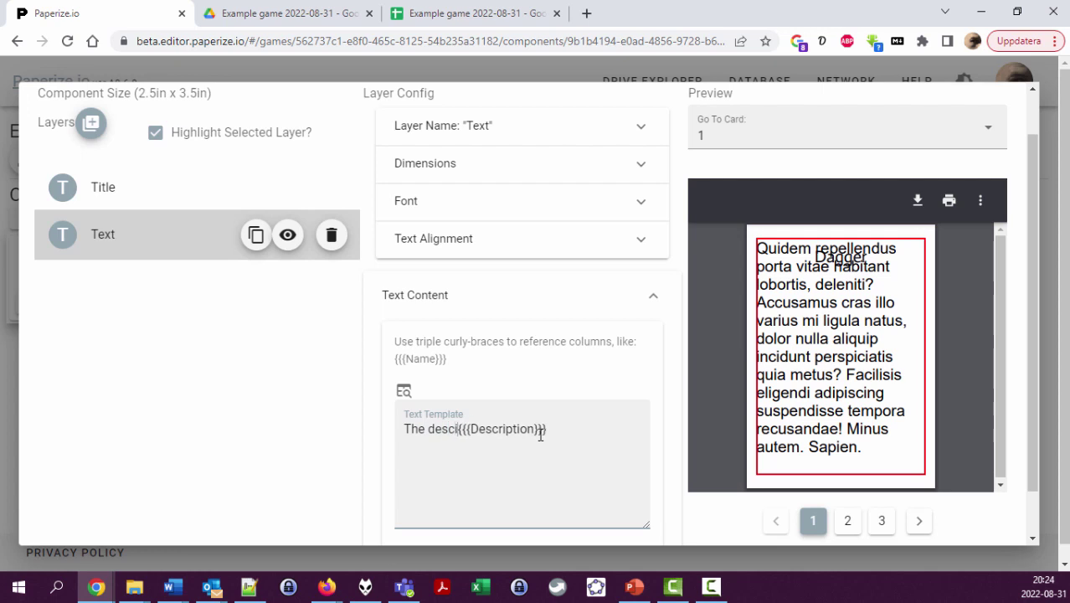
key(BackSpace)
key(BackSpace)
text(ription is:)
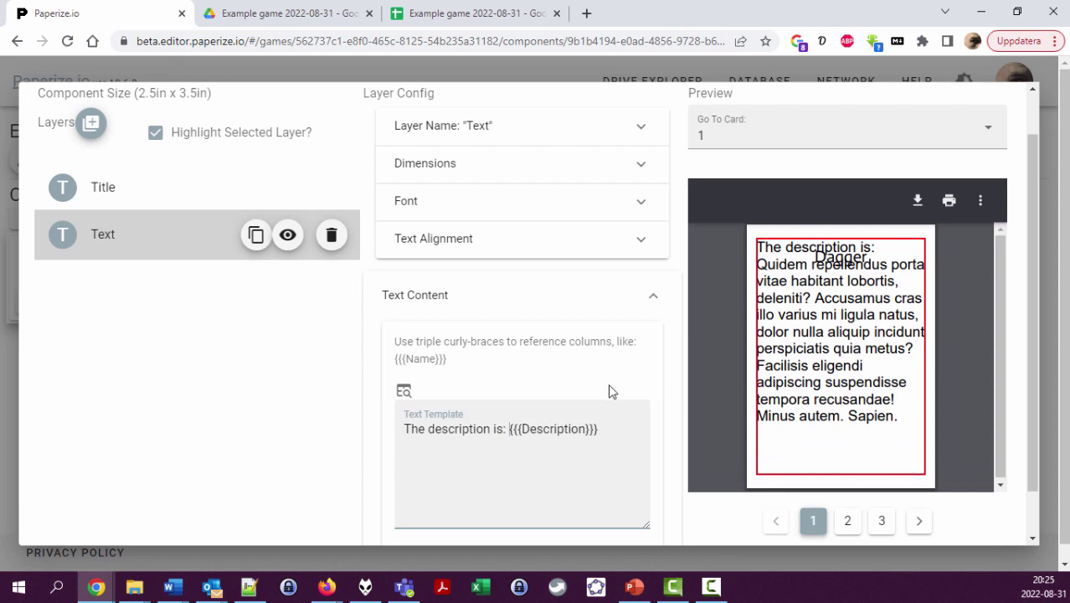
drag(613, 435, 513, 416)
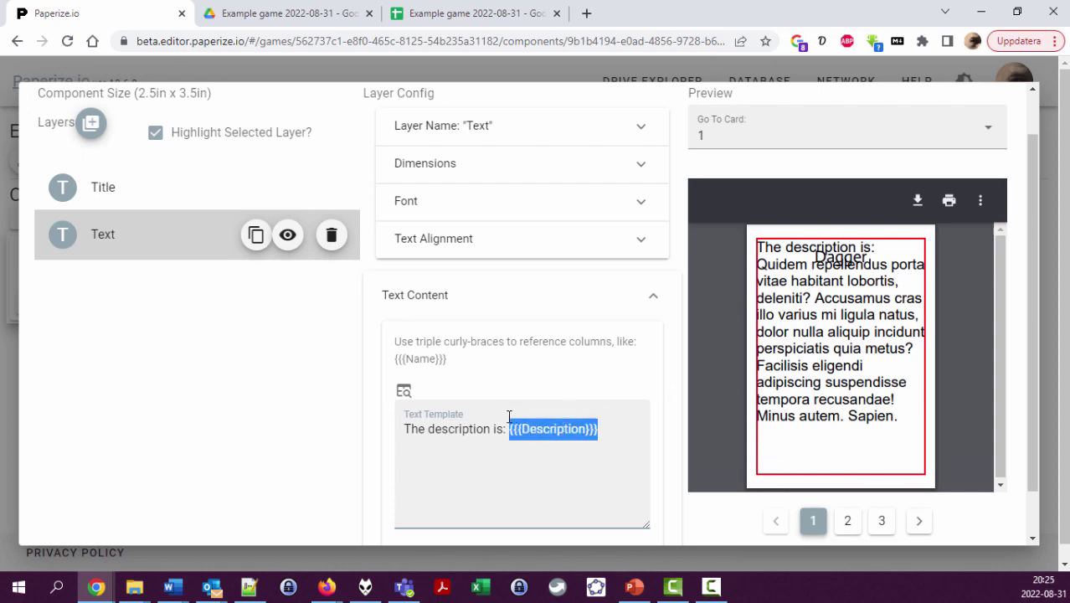
click(627, 428)
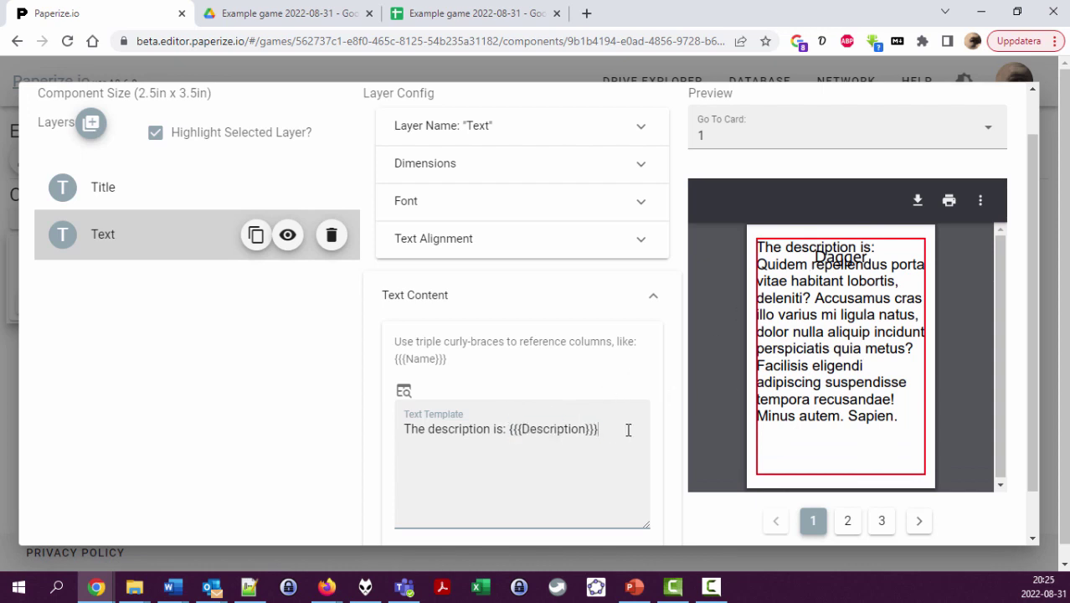
drag(601, 435, 507, 429)
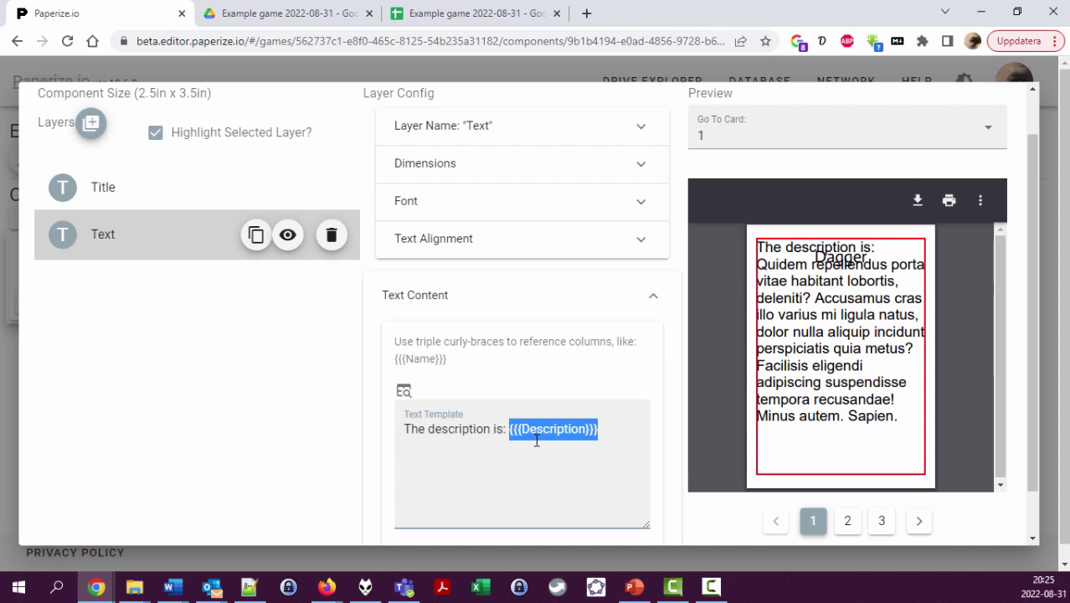
- Show the text layer's dimensions in millimetres and set its Y position to 18
click(569, 172)
scroll(590, 373, down, 1)
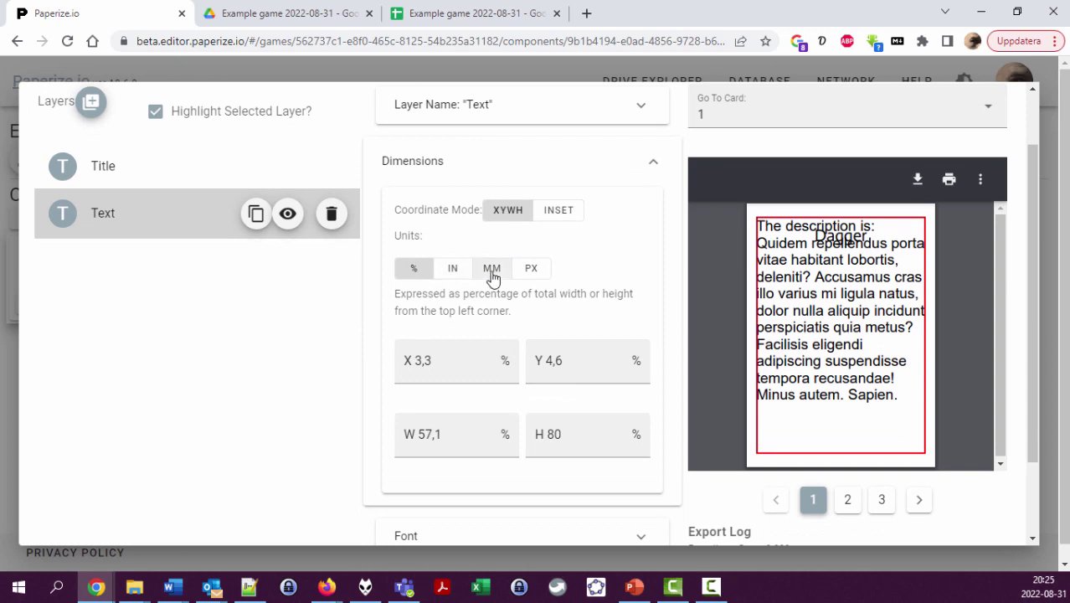
click(491, 268)
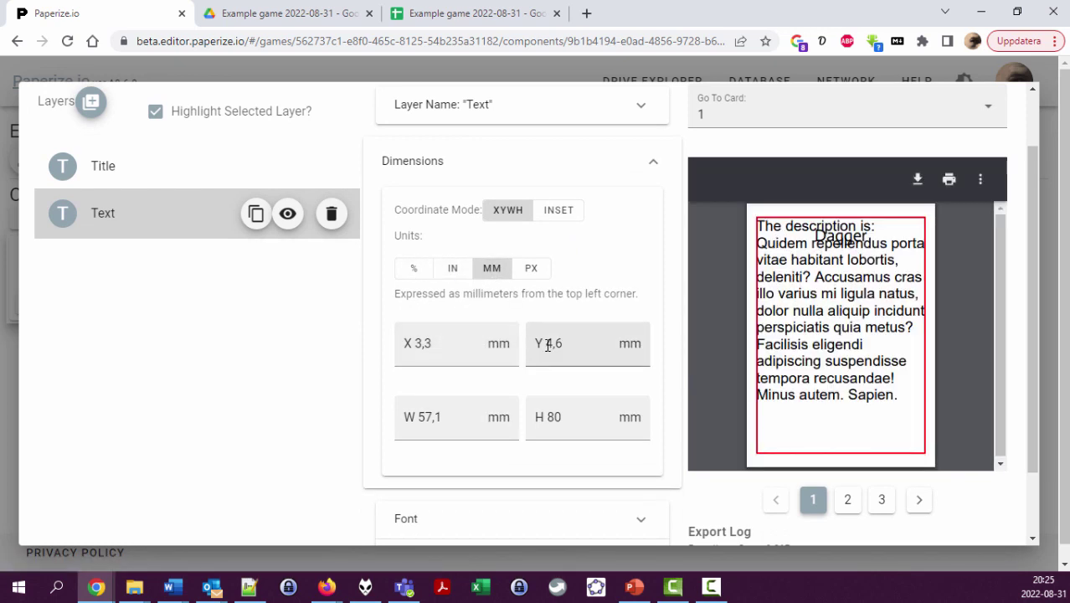
drag(563, 343, 542, 341)
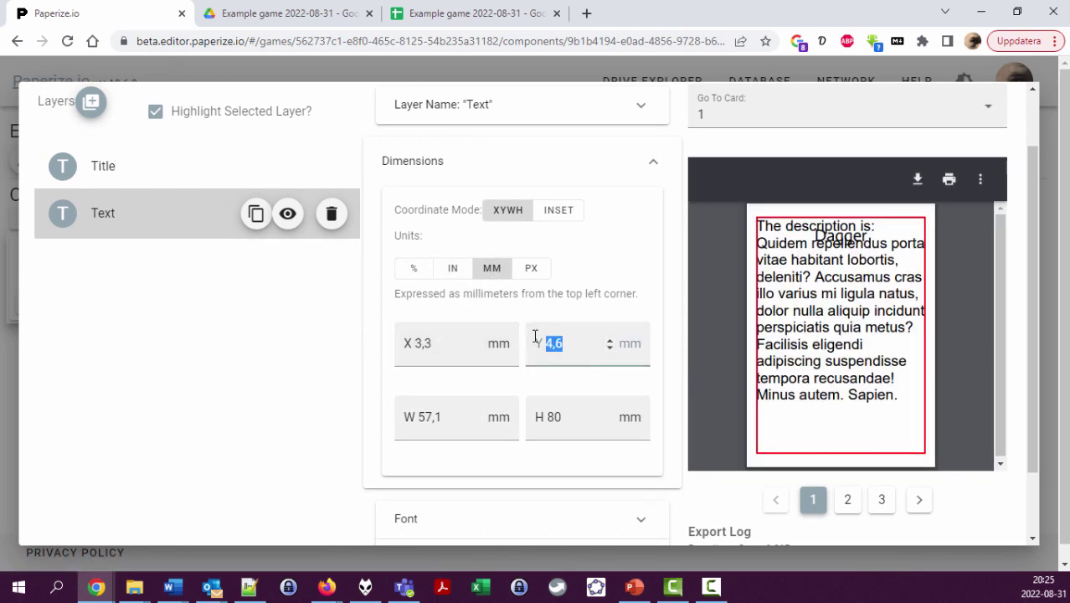
text(18)
key(Tab)
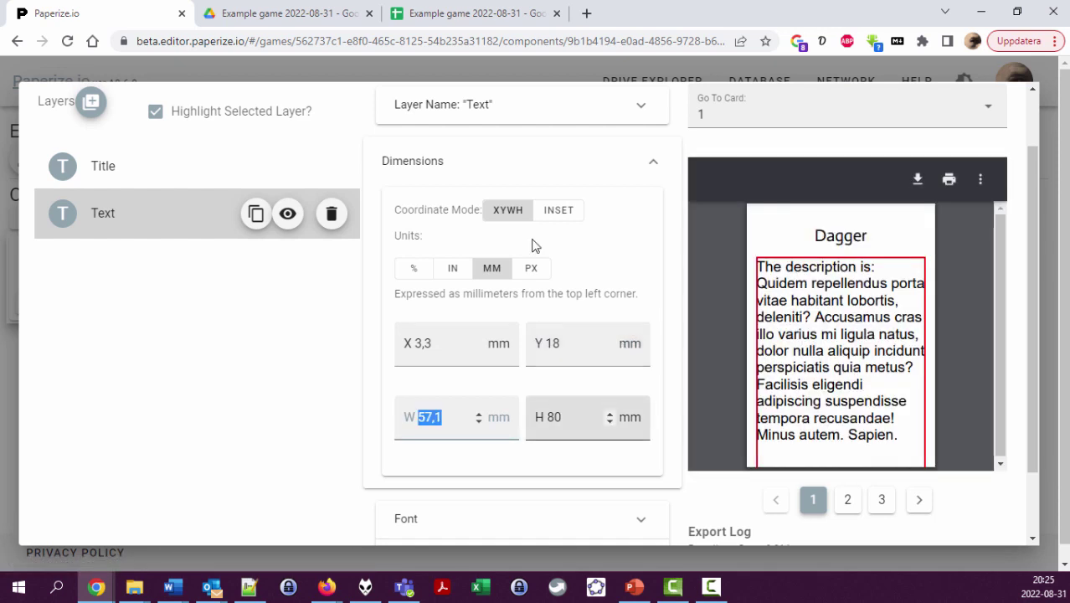
- Switch the layer to INSET coordinates and set the Bottom inset to 3,1000
click(554, 215)
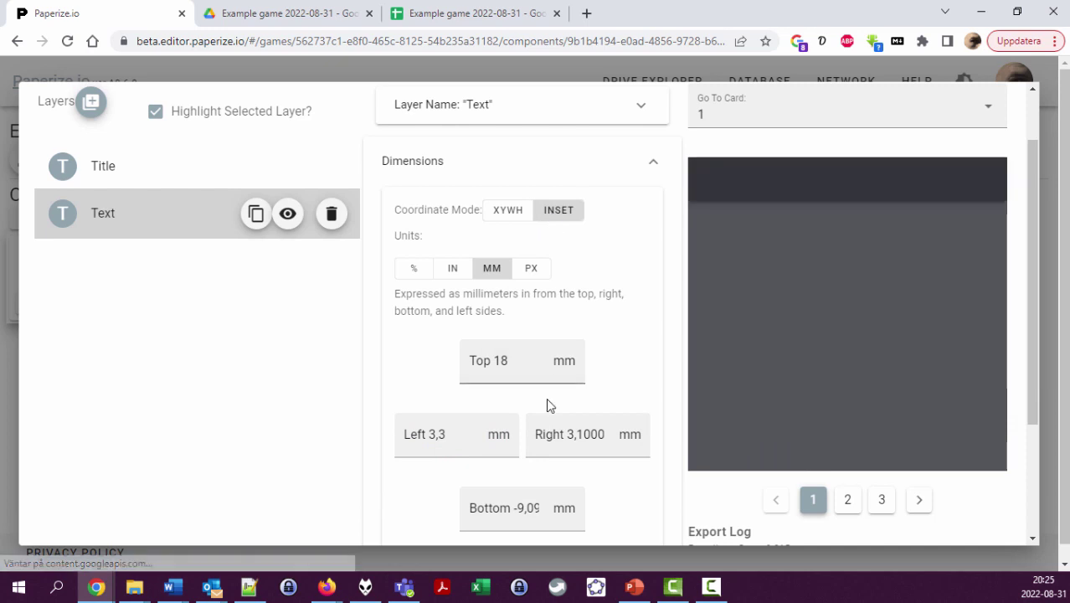
click(514, 508)
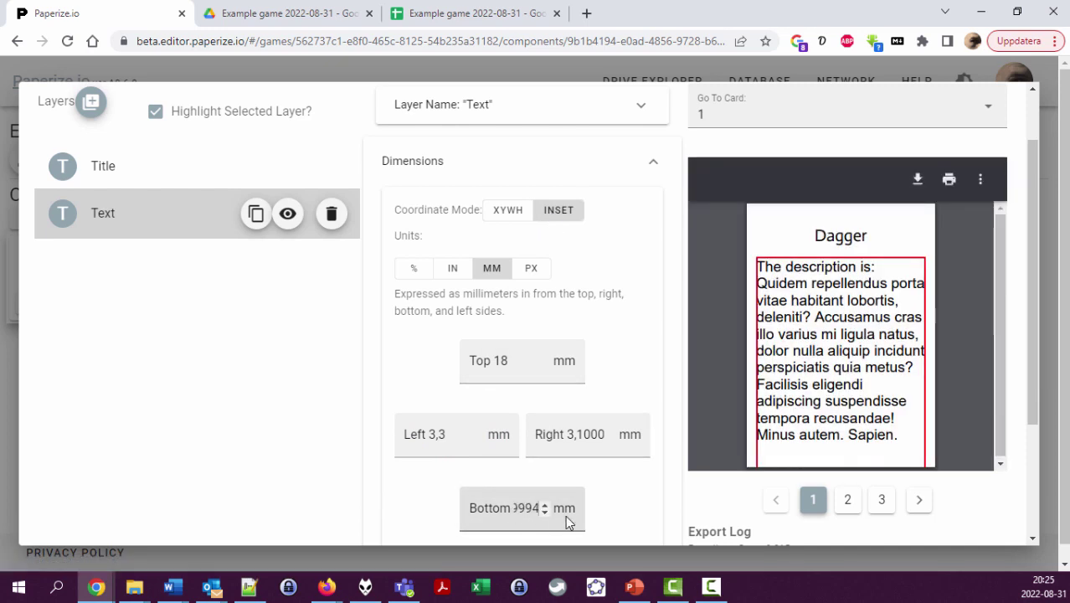
double_click(514, 509)
text(3,1000)
scroll(514, 508, down, 2)
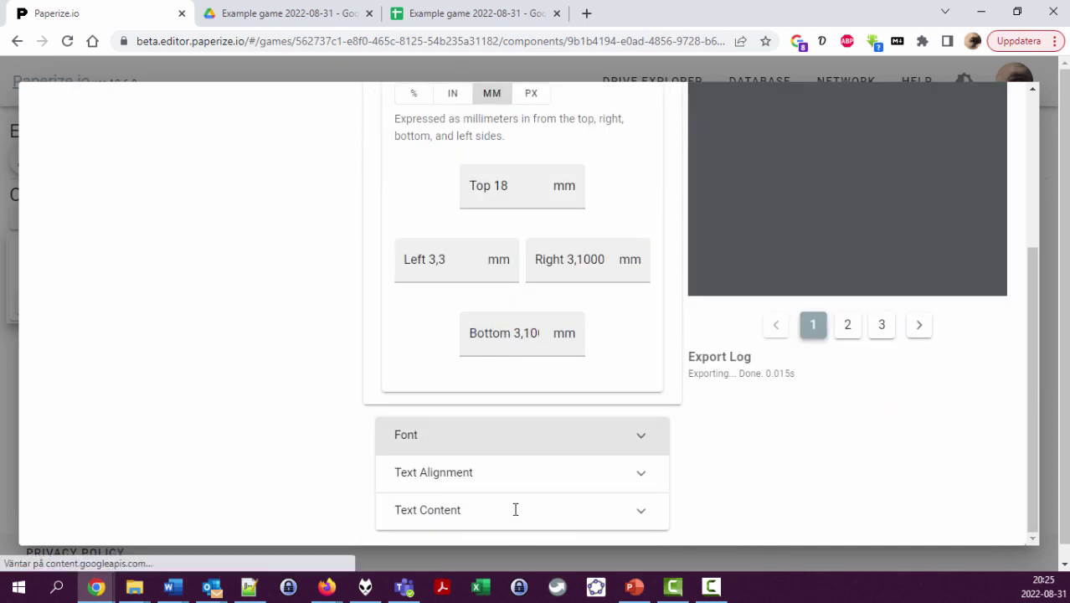
scroll(624, 352, up, 2)
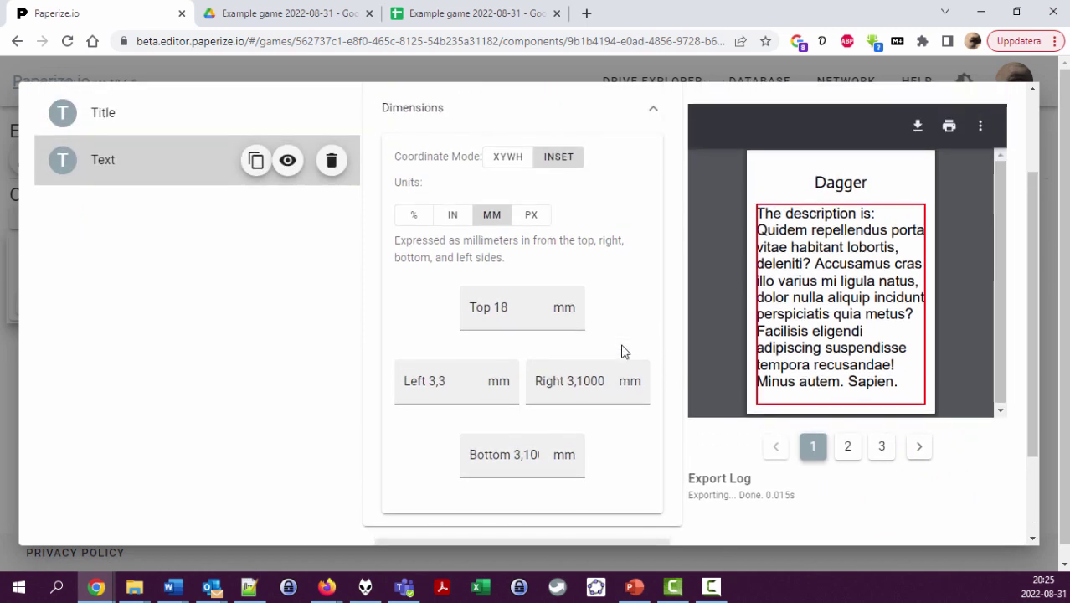
scroll(577, 318, up, 1)
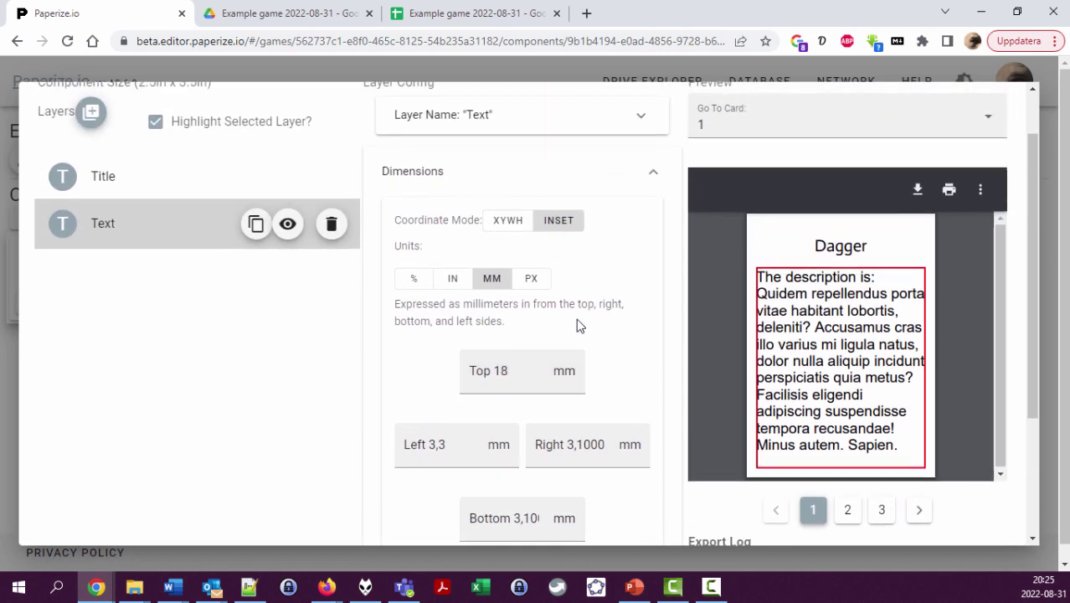
- Check the description on card 2, the Short sword, then return to card 1, Dagger
right_click(576, 320)
key(Escape)
click(848, 512)
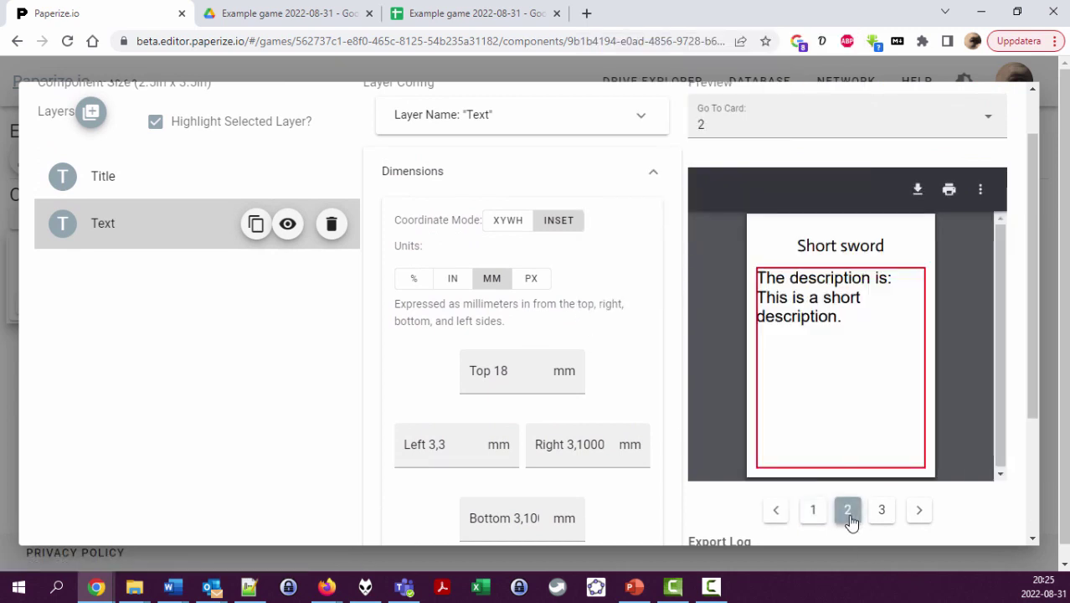
drag(837, 307, 777, 282)
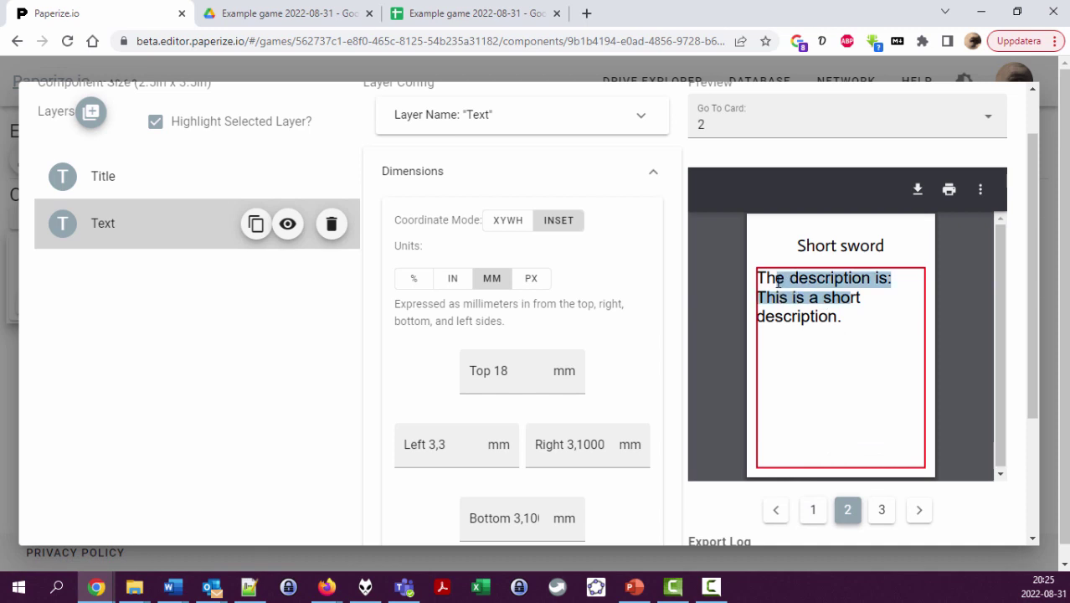
click(812, 511)
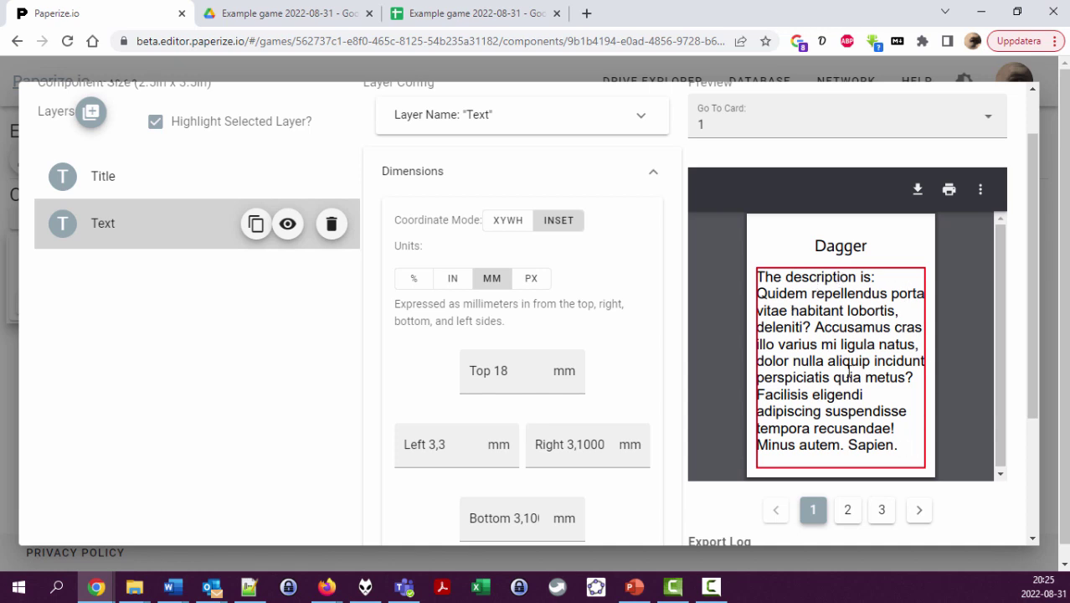
scroll(668, 344, up, 1)
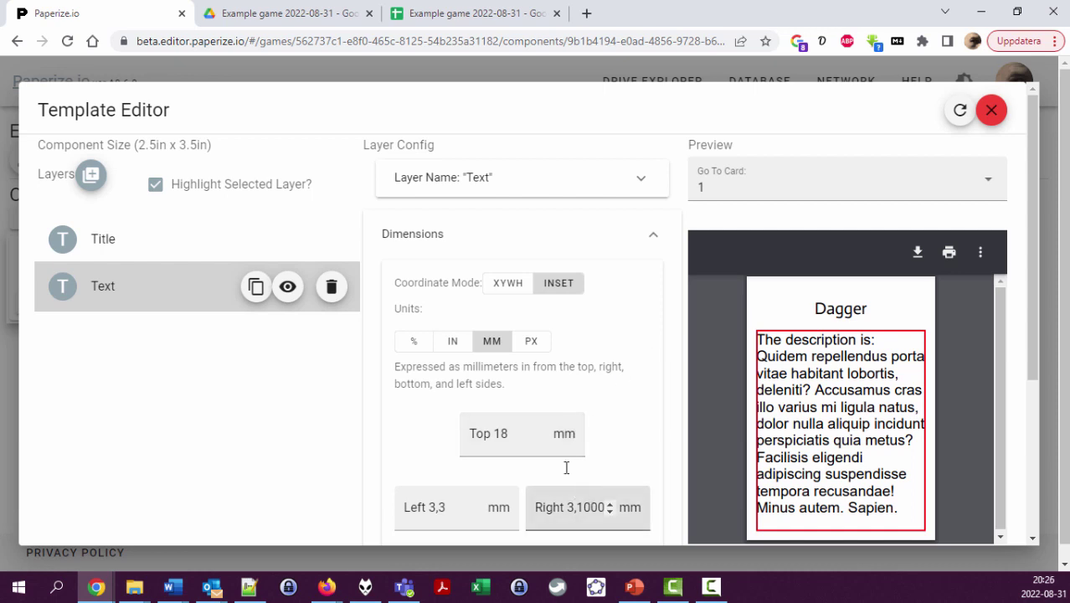
- Switch back to XYWH positioning and set the description's Y to 40,1 mm
click(506, 284)
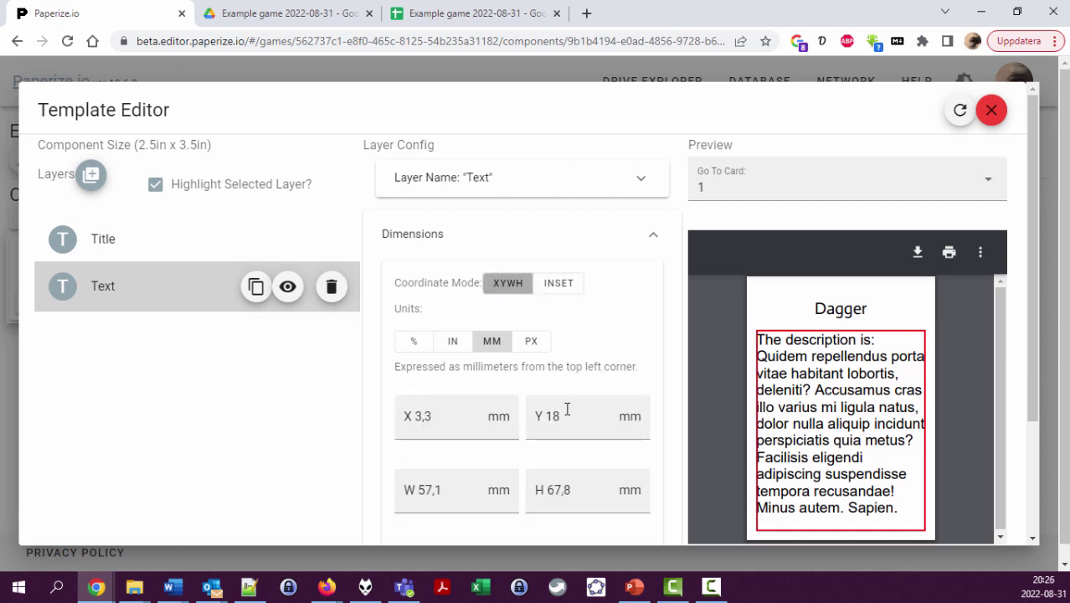
drag(573, 419, 517, 410)
text(4,1)
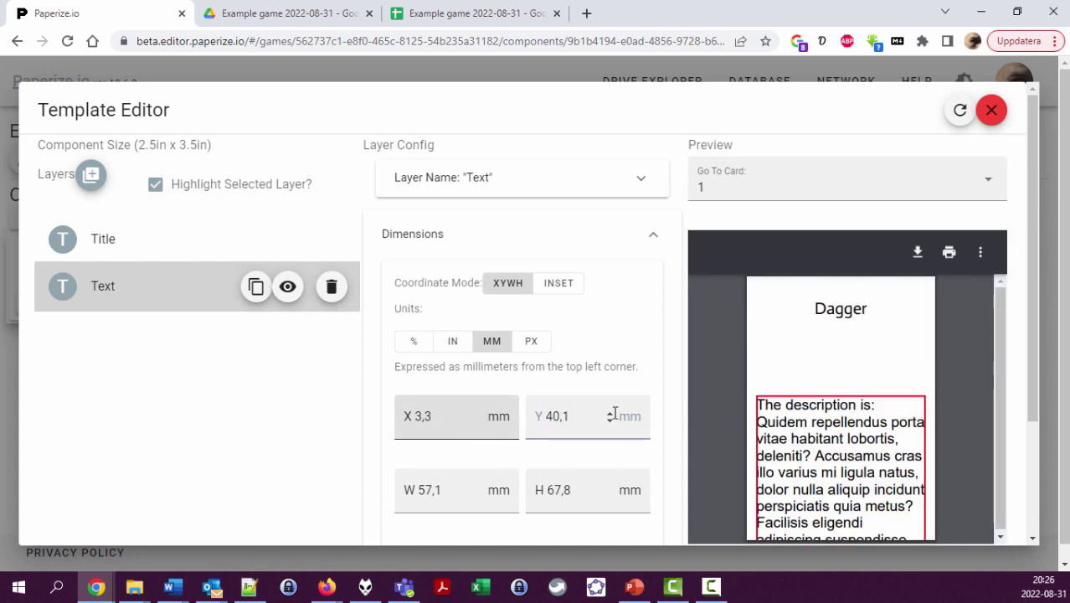
scroll(578, 364, down, 2)
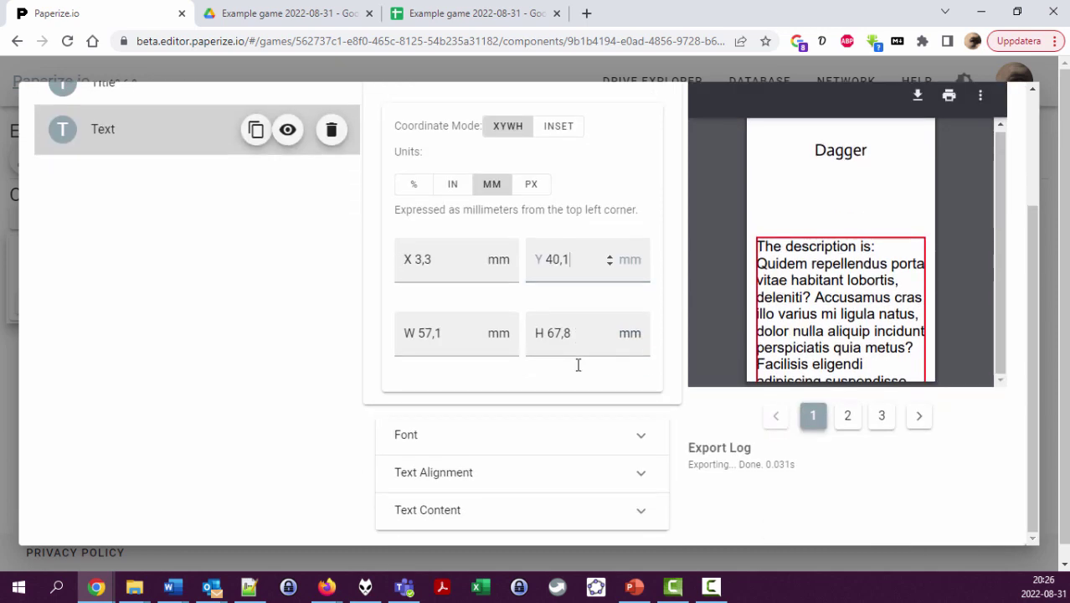
- Switch to INSET positioning and set the Bottom inset to 3,10
click(562, 125)
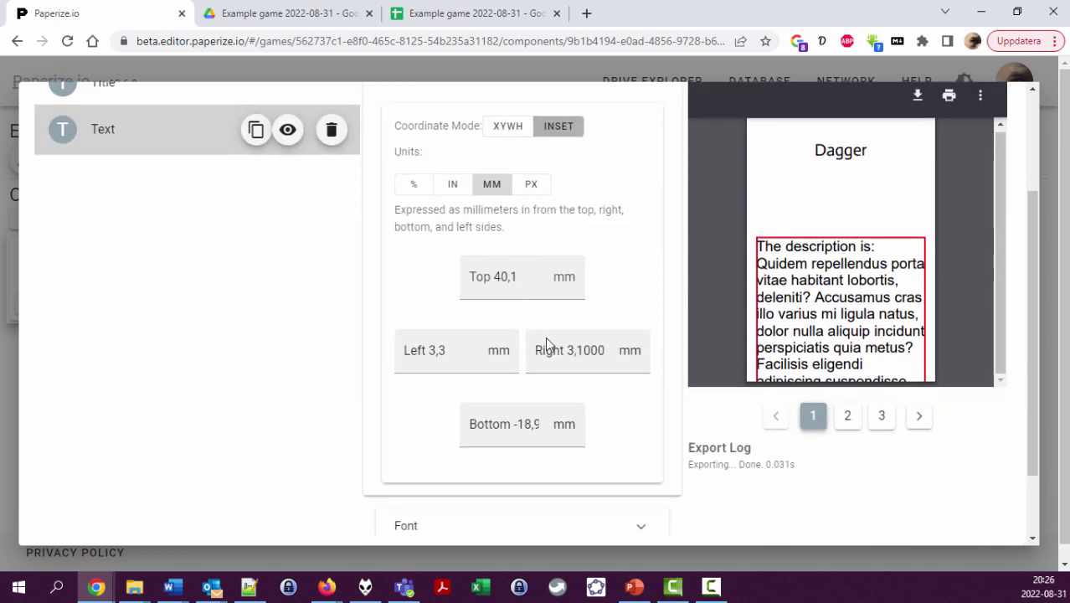
double_click(528, 423)
text(3014)
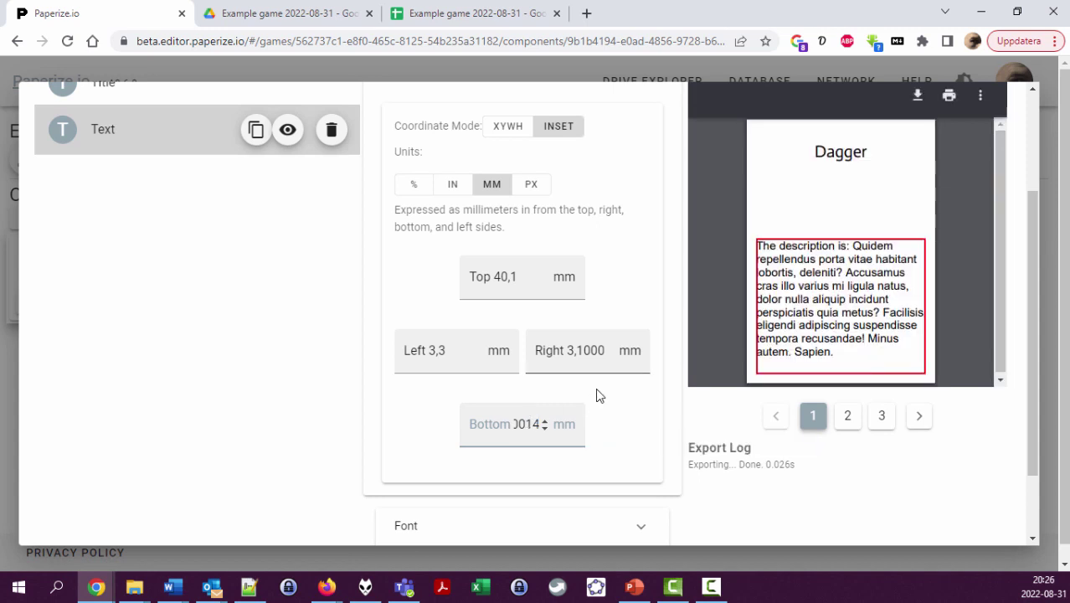
scroll(596, 392, up, 1)
- Check the description on cards 2 and 1, then close the Template Editor
click(845, 487)
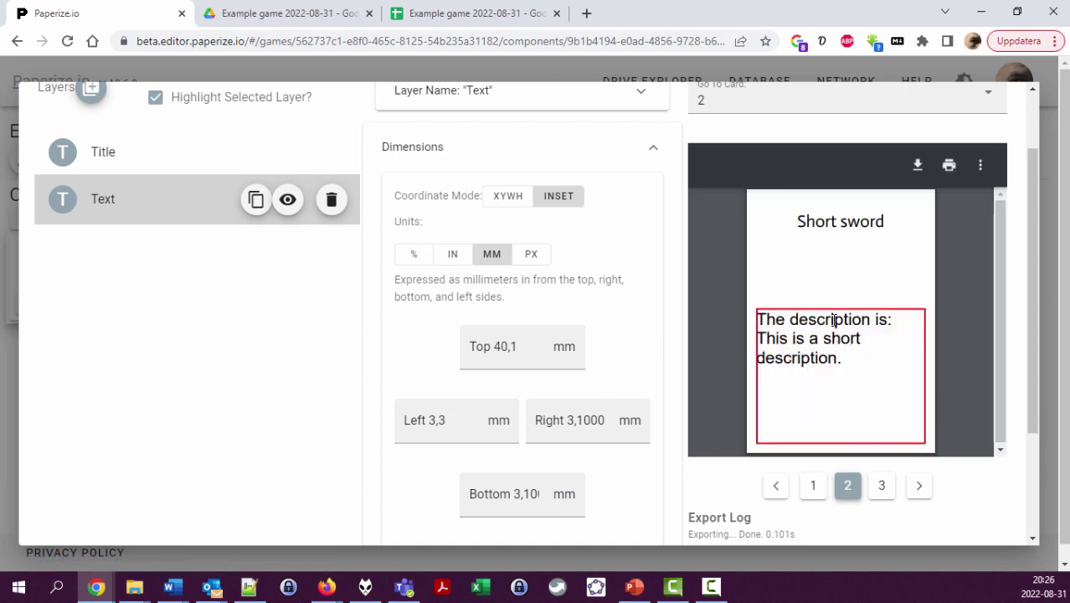
drag(846, 357, 759, 320)
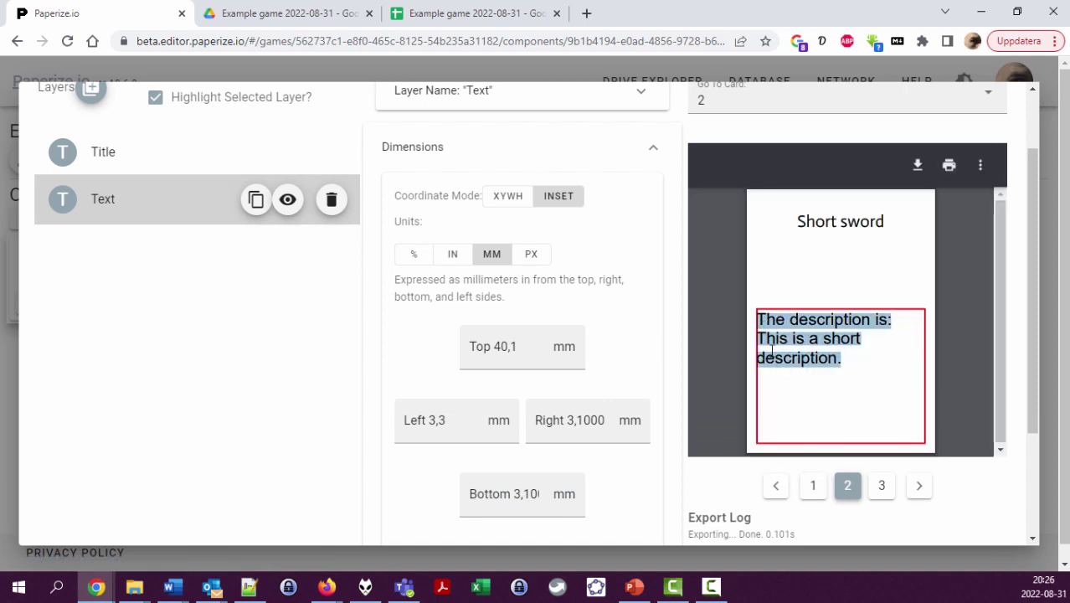
click(811, 485)
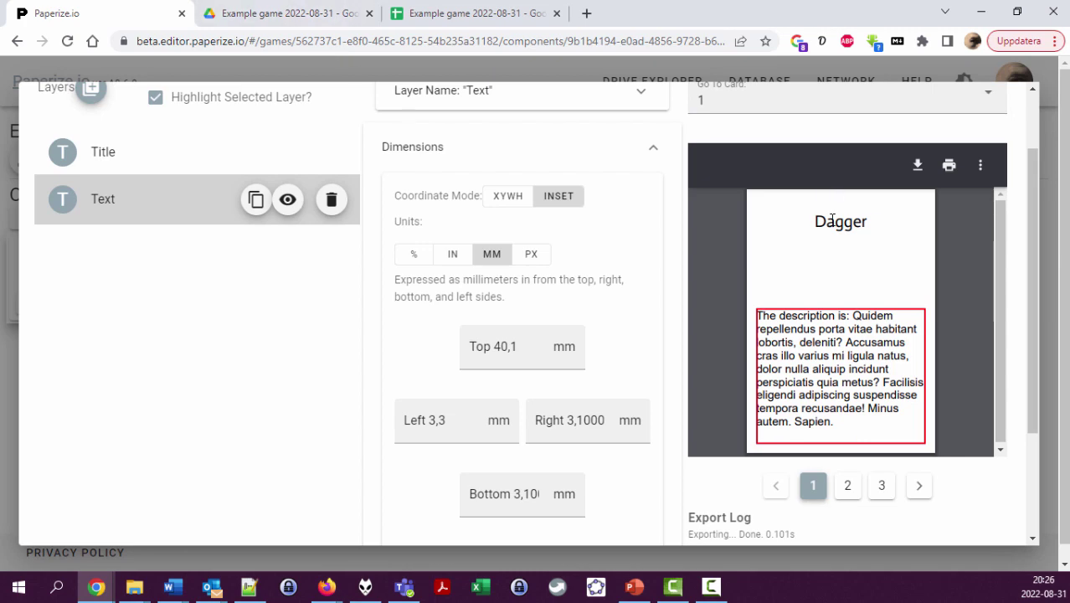
scroll(937, 163, up, 2)
click(1008, 117)
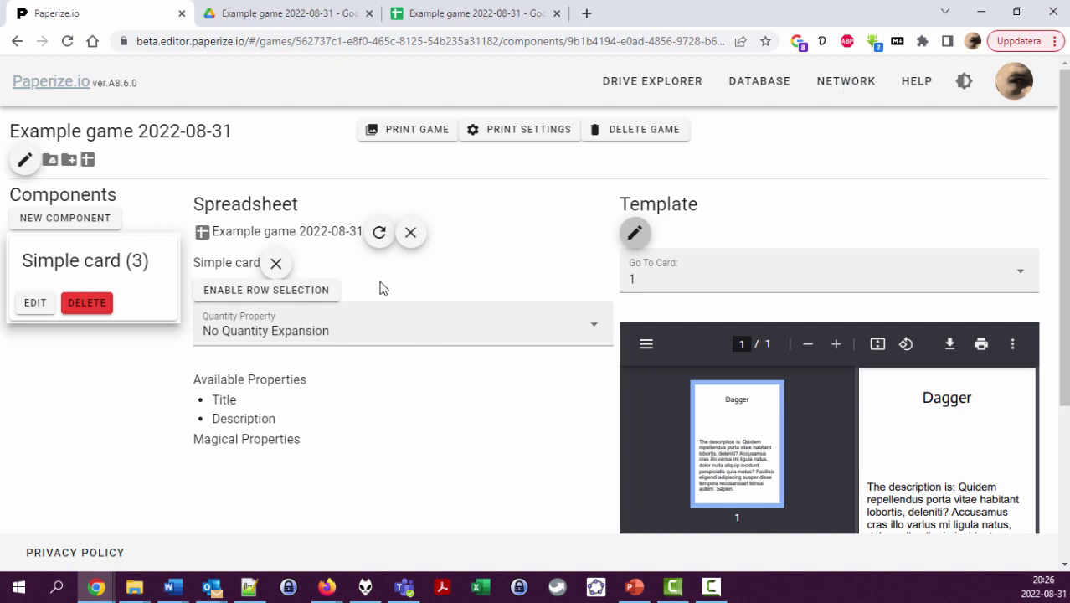
click(447, 25)
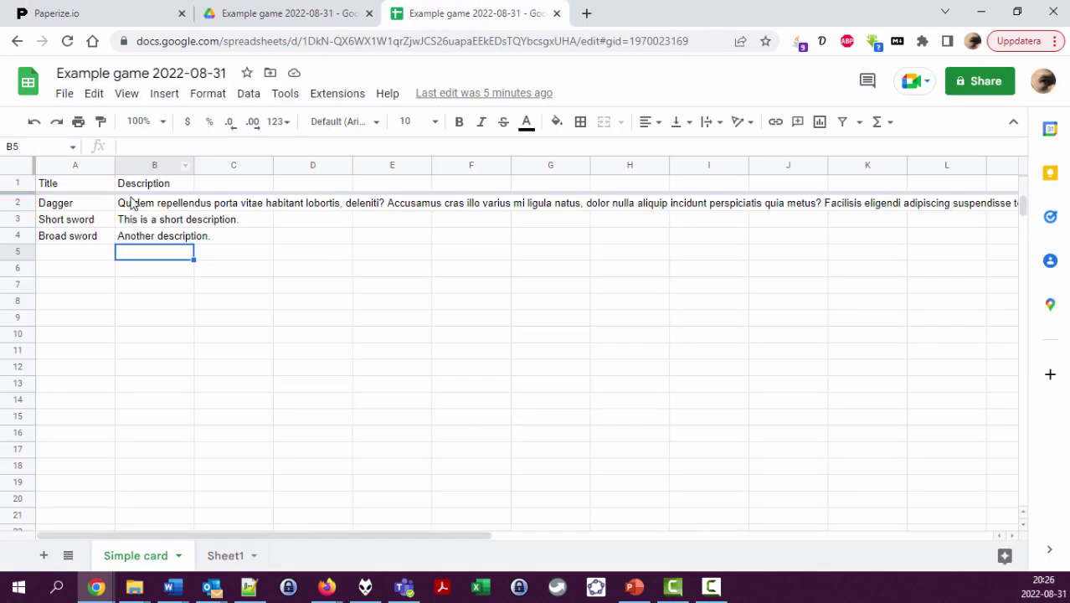
drag(76, 181, 161, 254)
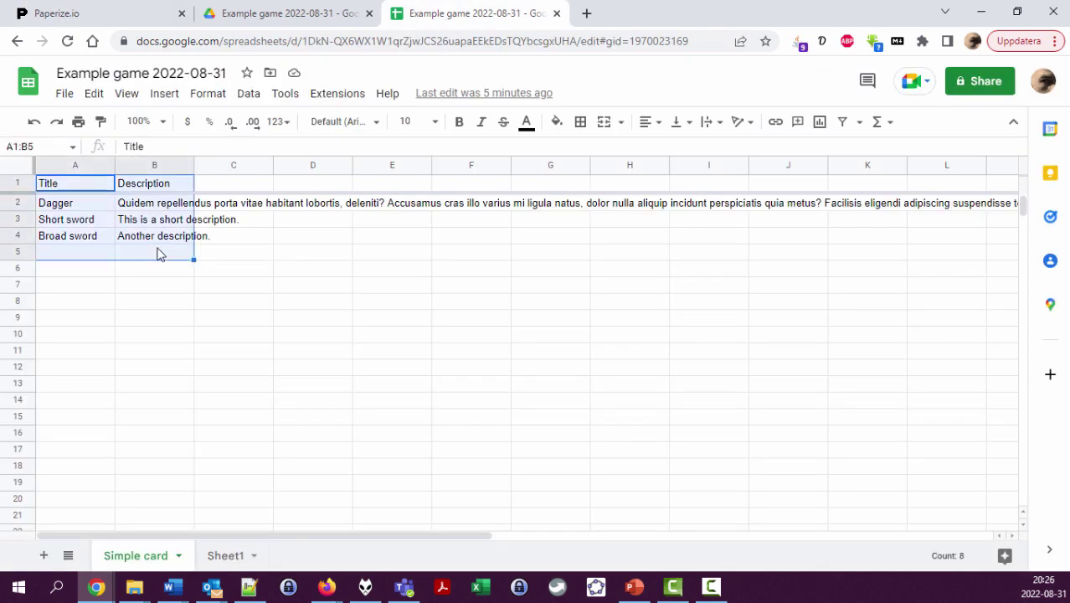
click(20, 204)
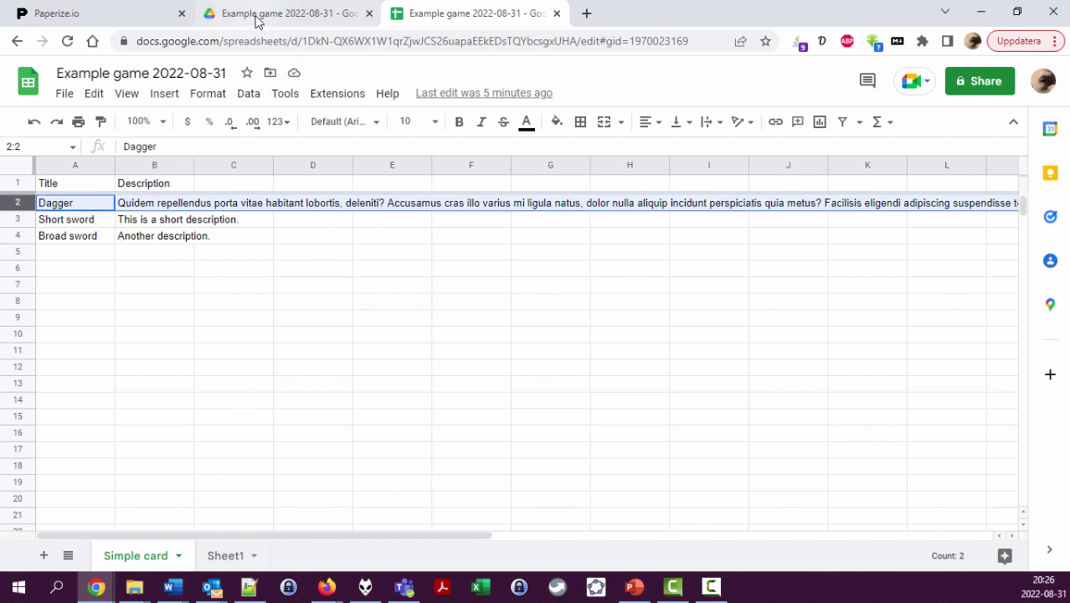
click(121, 20)
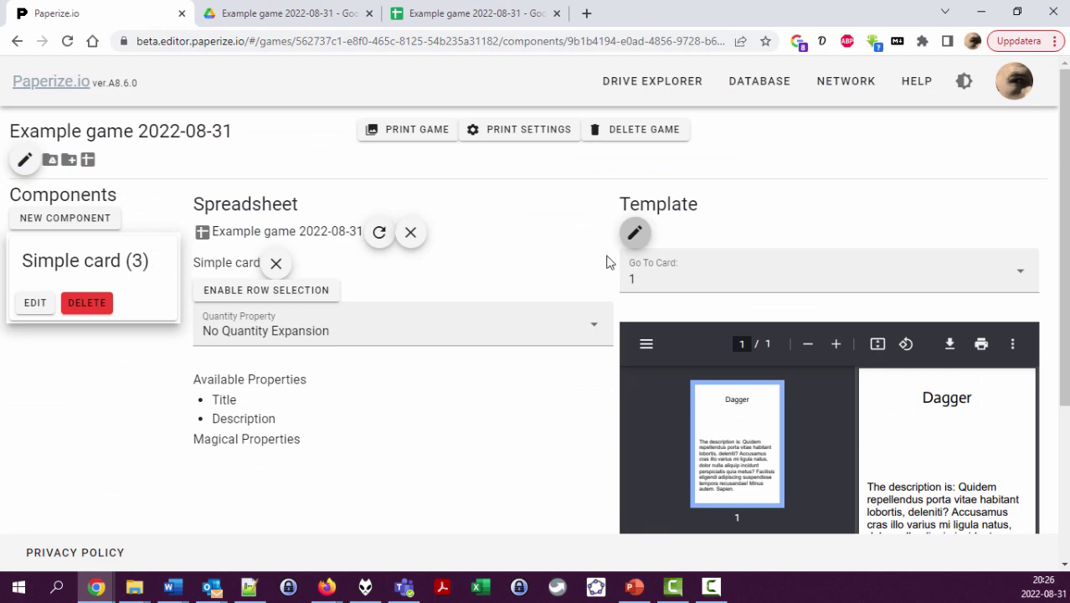
click(636, 235)
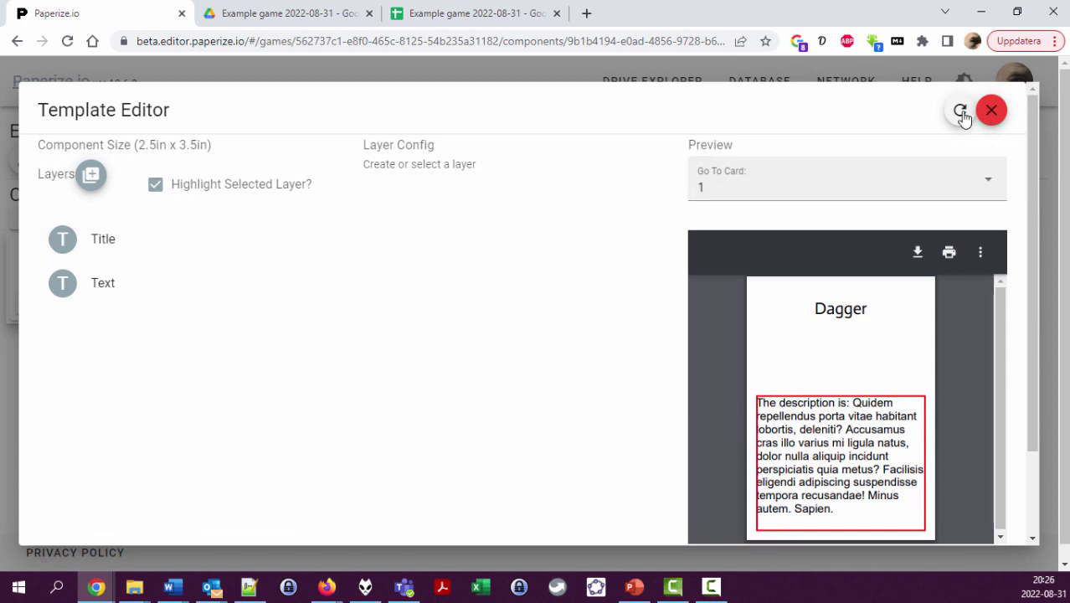
click(990, 109)
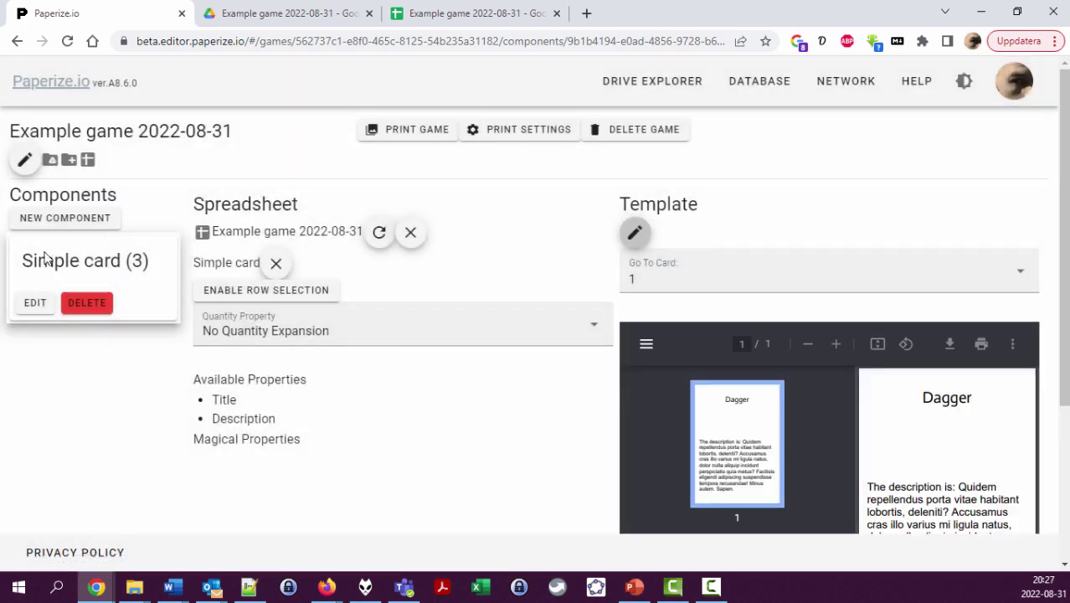
drag(33, 266, 112, 271)
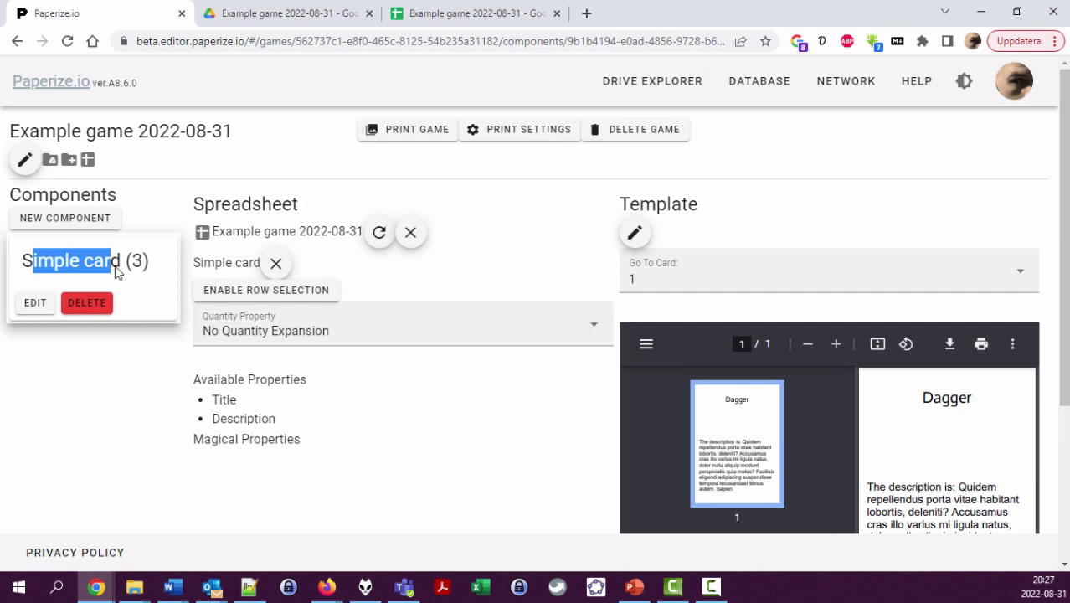
click(439, 15)
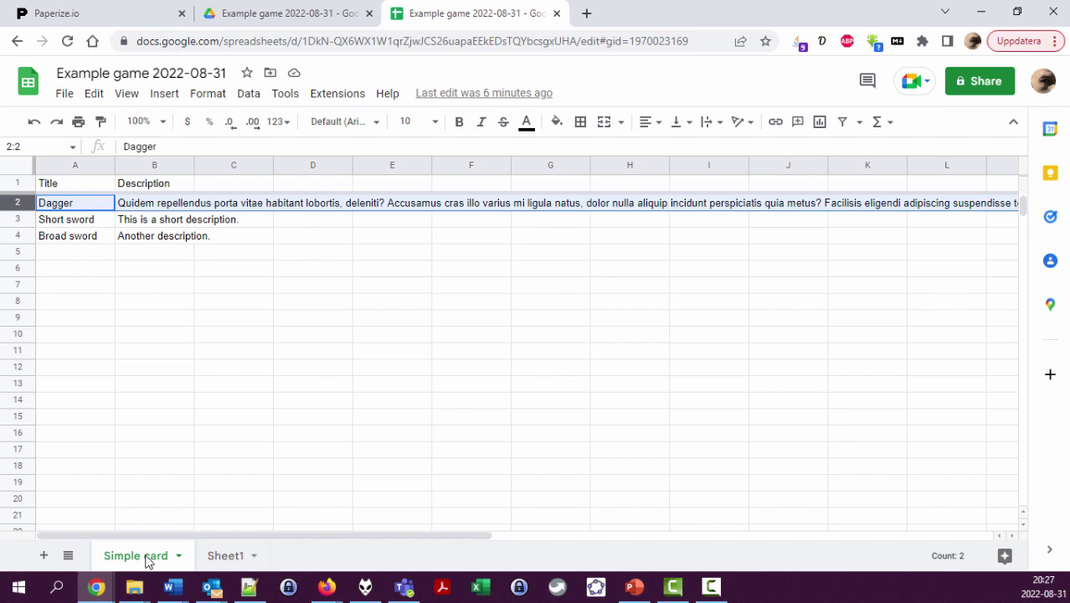
click(123, 23)
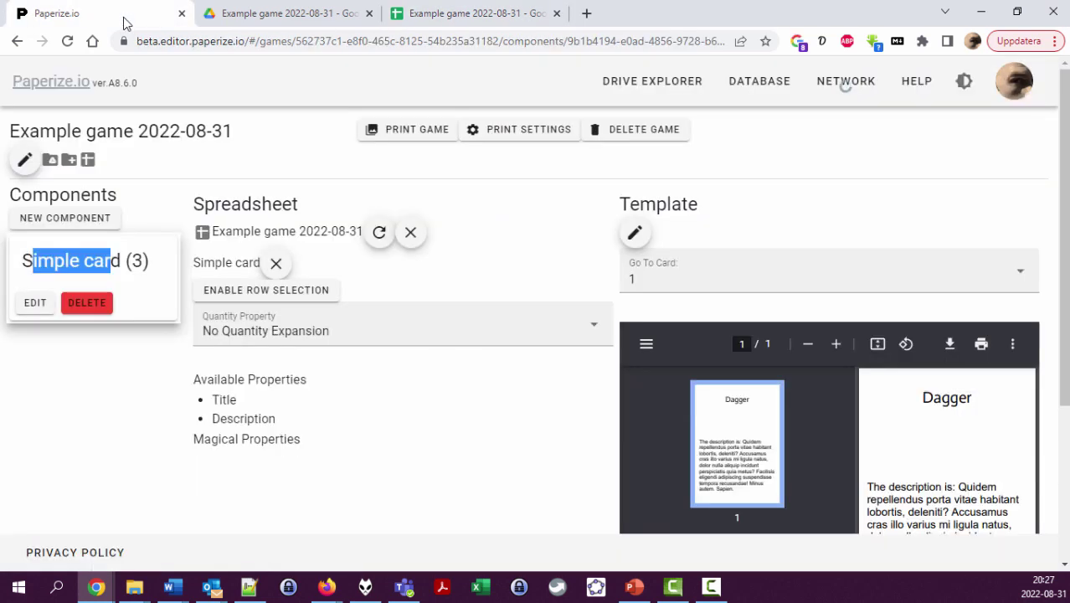